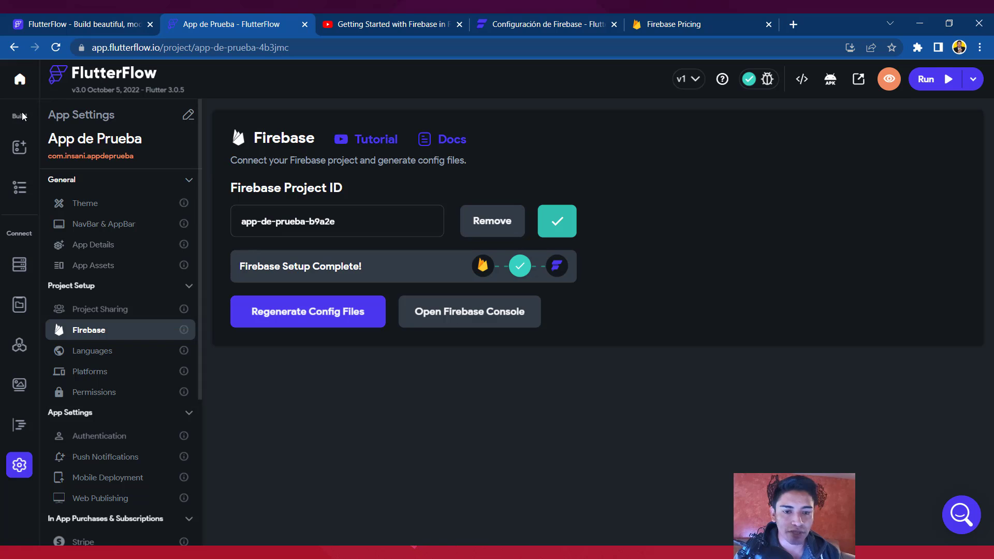
Open the page builder for Pag1 and look through the layout and base elements in the widget palette
{"action": "left_click", "coordinate": [20, 160]}
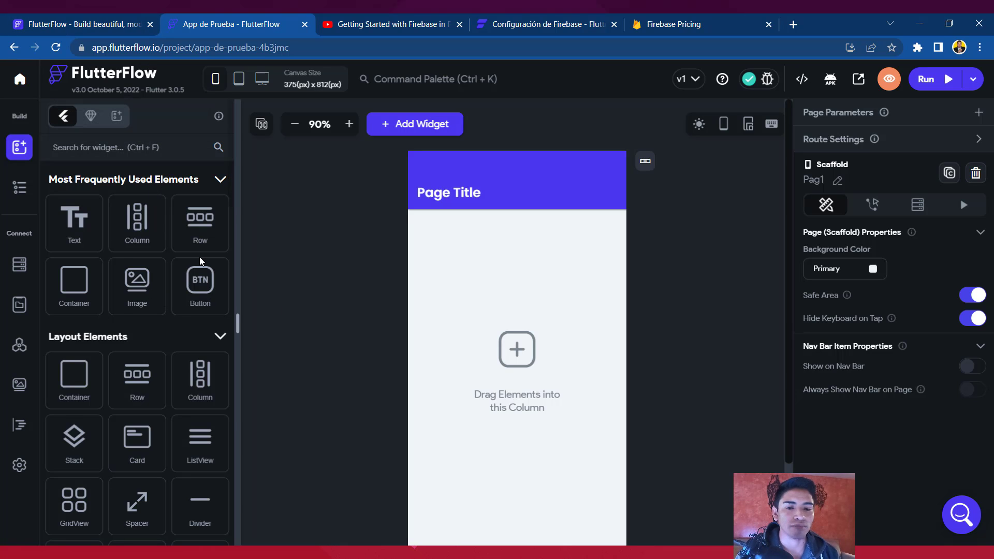
{"action": "scroll", "coordinate": [200, 257], "scroll_direction": "down", "scroll_amount": 2}
{"action": "scroll", "coordinate": [200, 256], "scroll_direction": "down", "scroll_amount": 6}
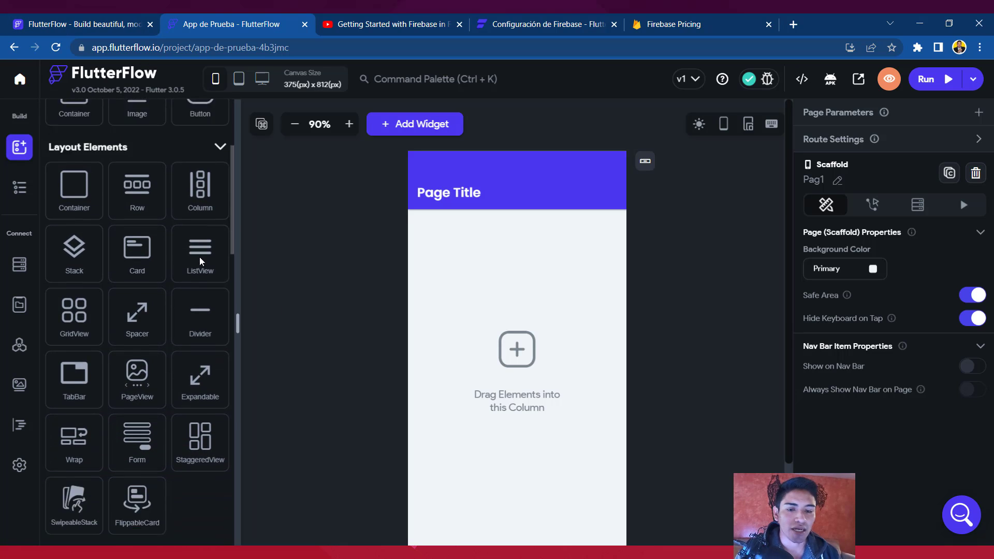
{"action": "scroll", "coordinate": [200, 257], "scroll_direction": "down", "scroll_amount": 10}
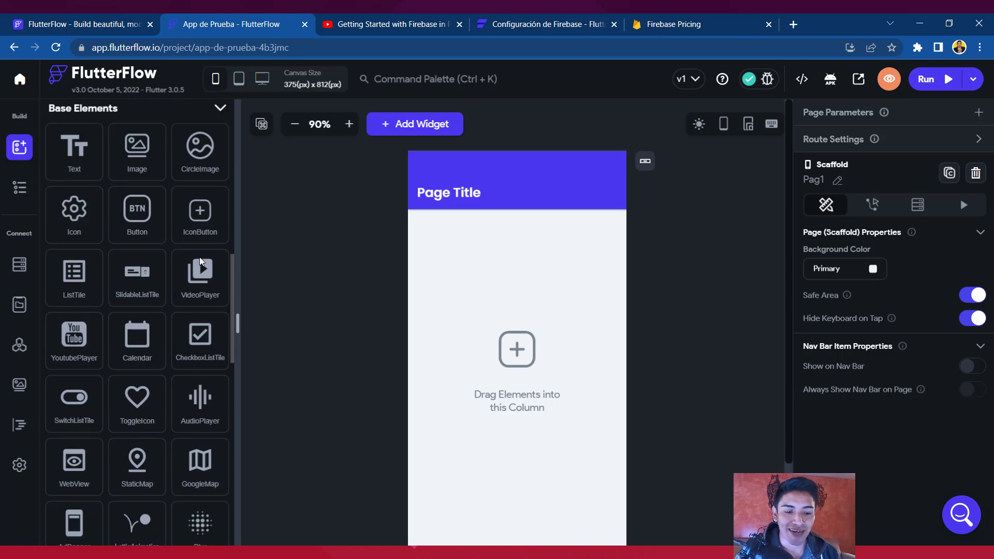
{"action": "scroll", "coordinate": [200, 257], "scroll_direction": "up", "scroll_amount": 20}
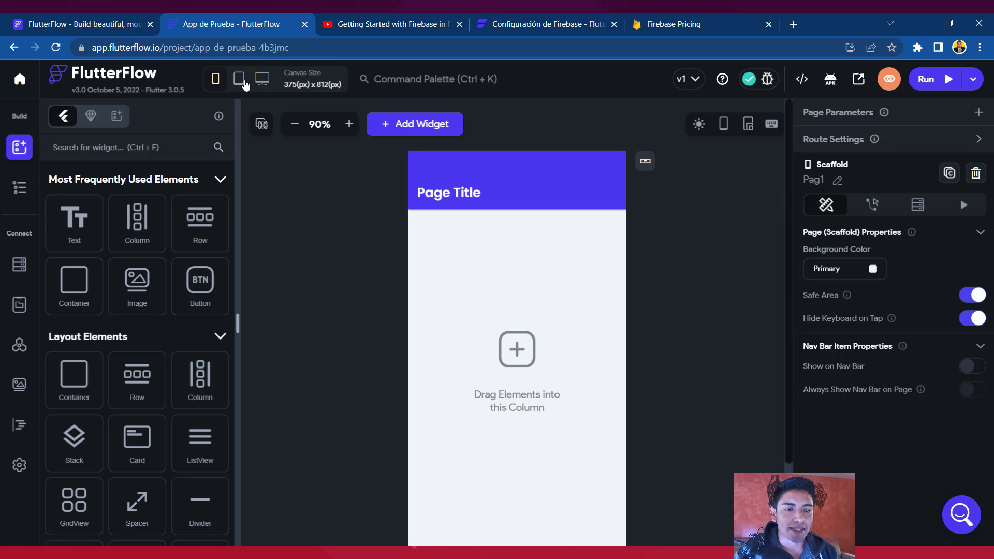
Set the canvas device to Galaxy S20+ and reduce the canvas zoom to 67%
{"action": "left_click", "coordinate": [240, 80]}
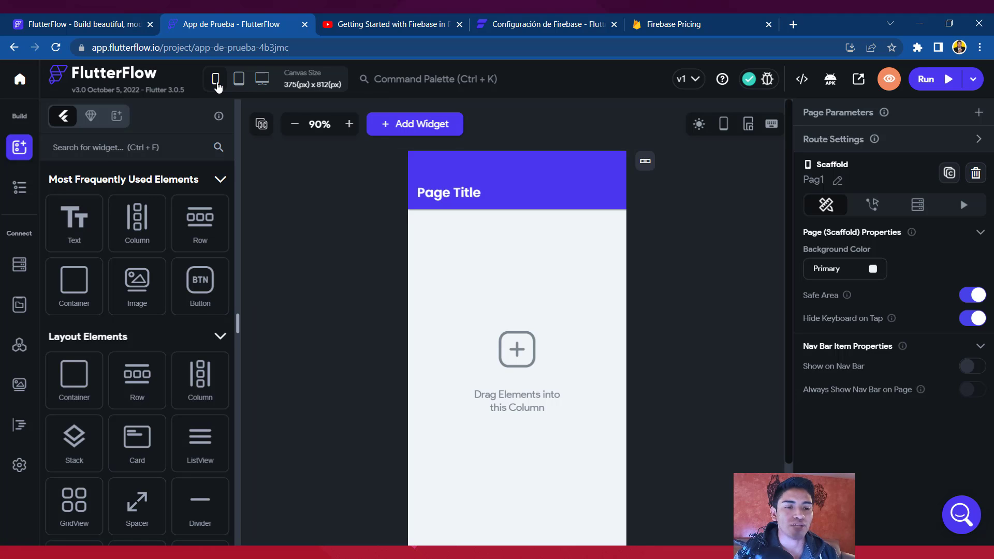
{"action": "left_click", "coordinate": [216, 83]}
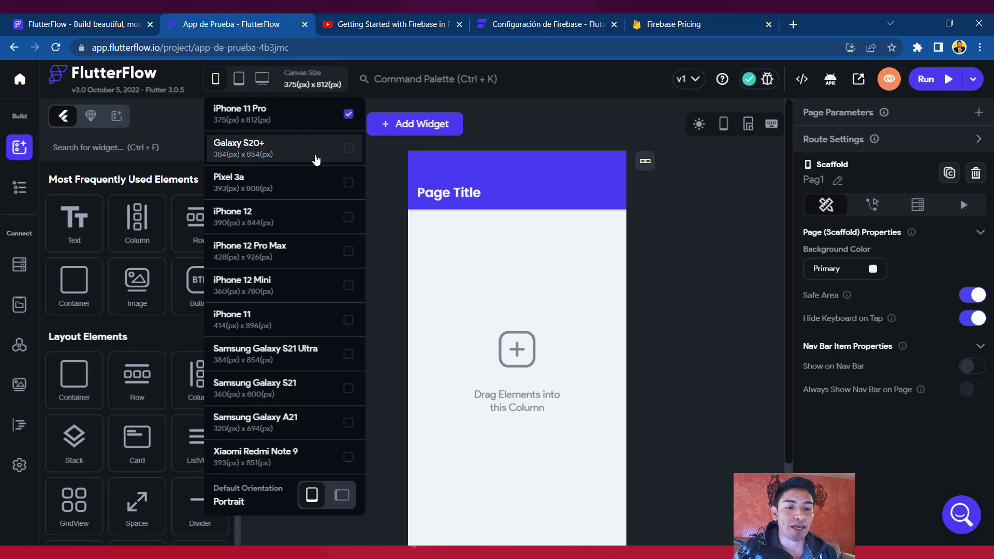
{"action": "left_click", "coordinate": [317, 160]}
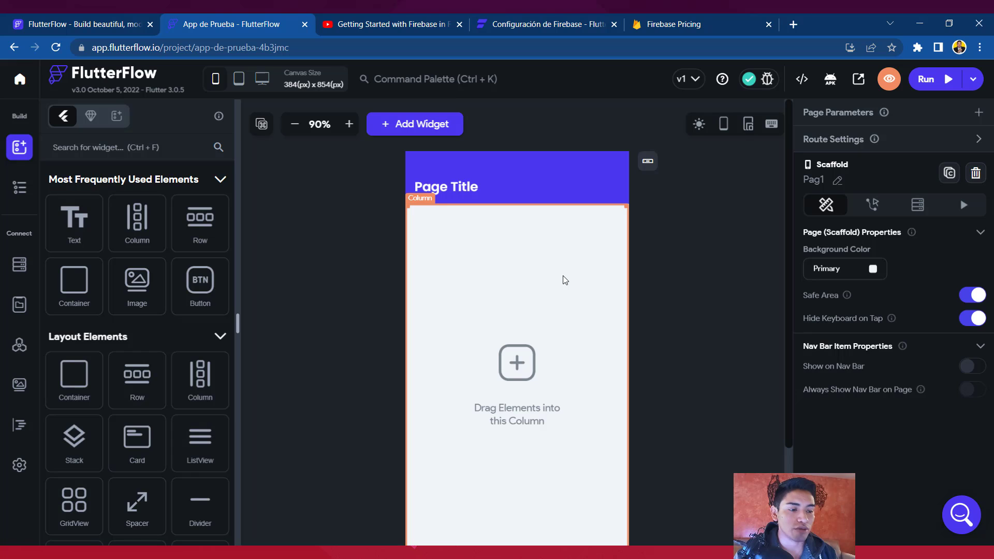
{"action": "scroll", "coordinate": [688, 340], "scroll_direction": "down", "scroll_amount": 3}
{"action": "scroll", "coordinate": [703, 348], "scroll_direction": "up", "scroll_amount": 2}
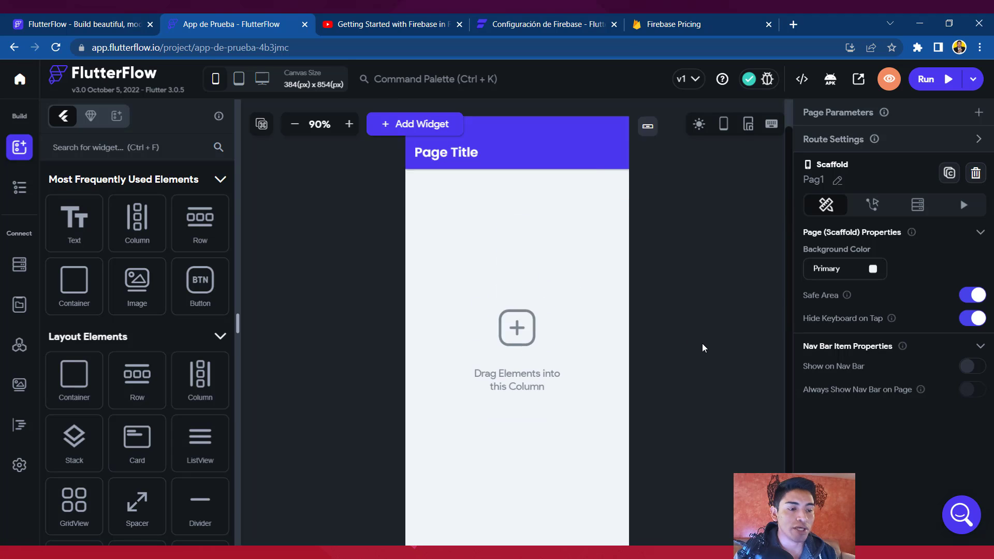
{"action": "scroll", "coordinate": [703, 348], "scroll_direction": "up", "scroll_amount": 1}
{"action": "left_click", "coordinate": [295, 125]}
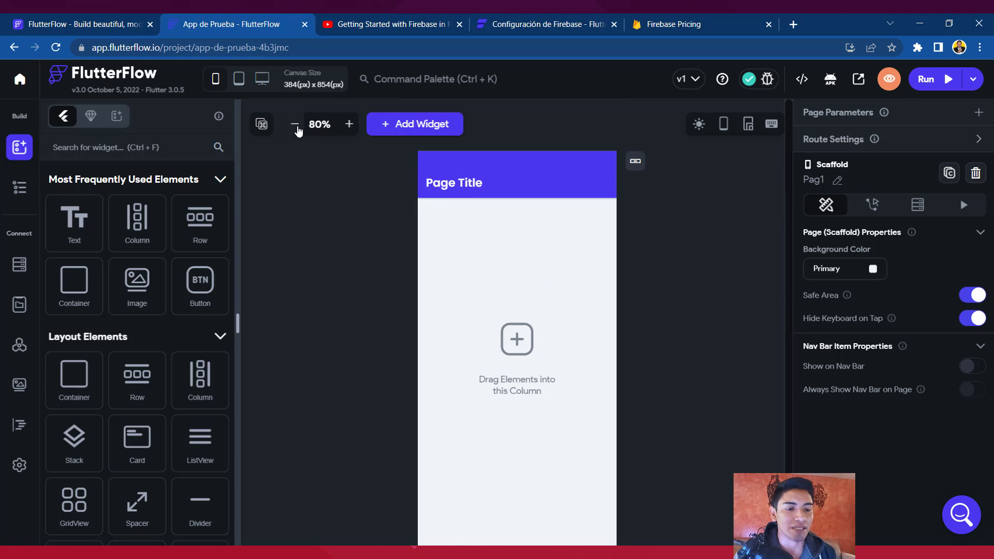
{"action": "left_click", "coordinate": [295, 125]}
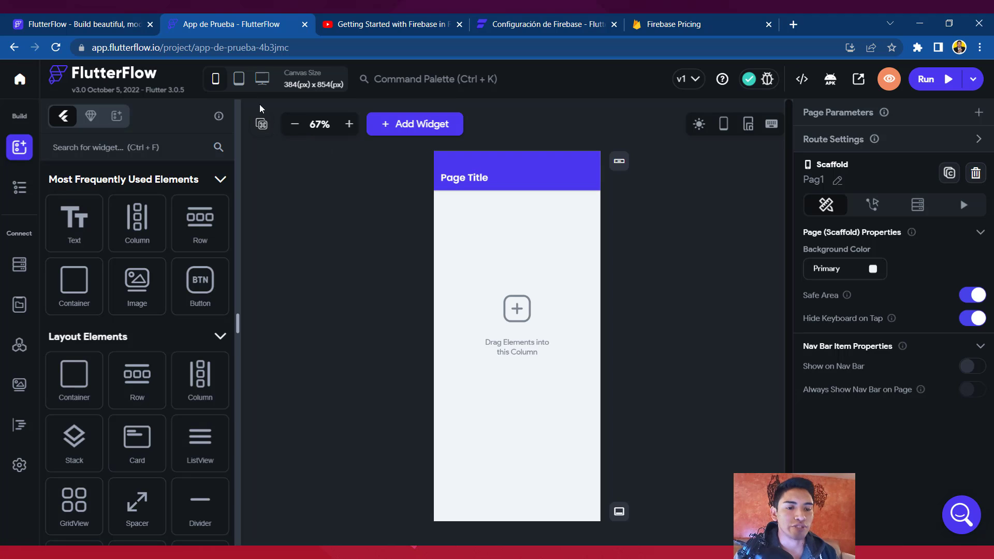
Try the Macbook Pro/Air (Old) 13" canvas size for the page and return the canvas to Galaxy S20+
{"action": "mouse_move", "coordinate": [238, 80]}
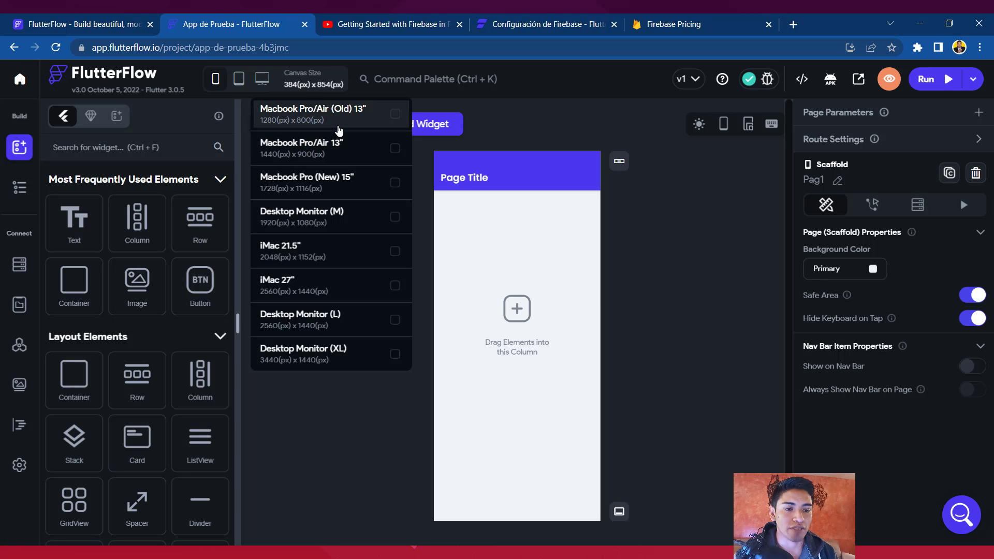
{"action": "left_click", "coordinate": [339, 129]}
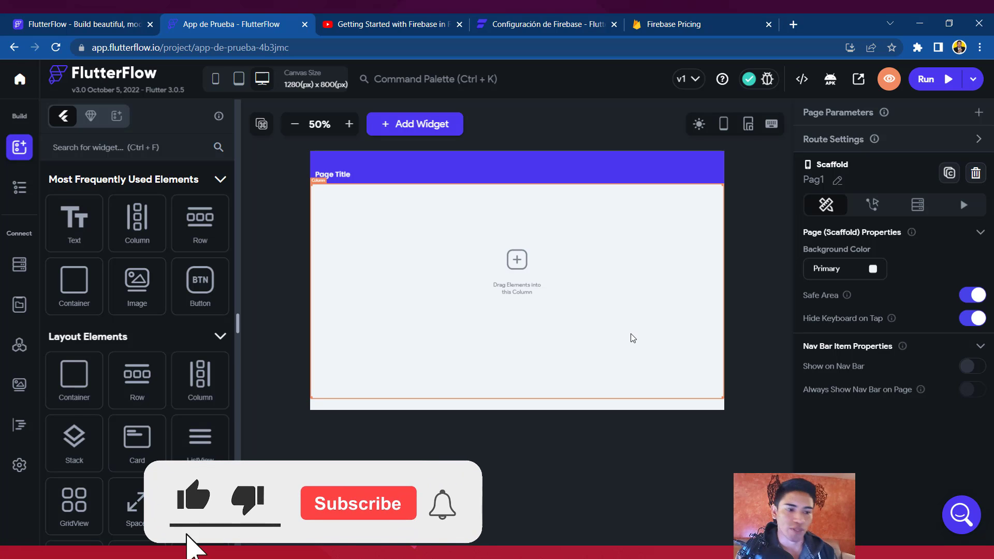
{"action": "left_click", "coordinate": [220, 82]}
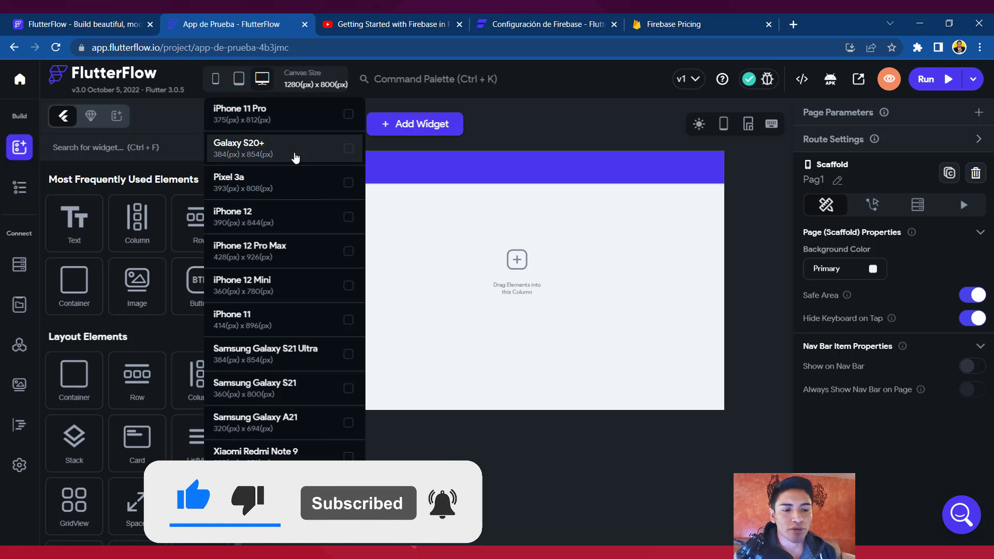
{"action": "left_click", "coordinate": [296, 149]}
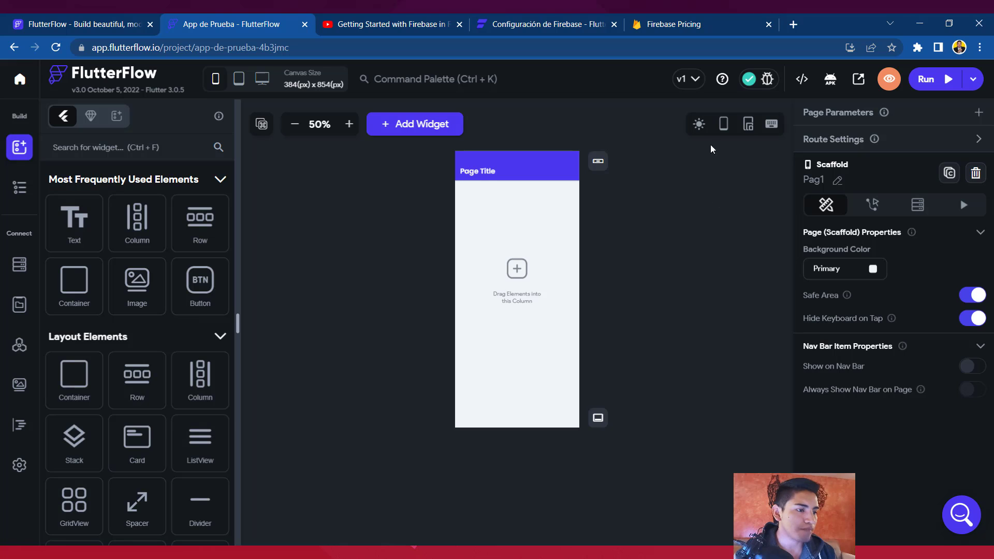
Review the saved versions in the project history and check the project's issues for warnings and errors
{"action": "left_click", "coordinate": [694, 85]}
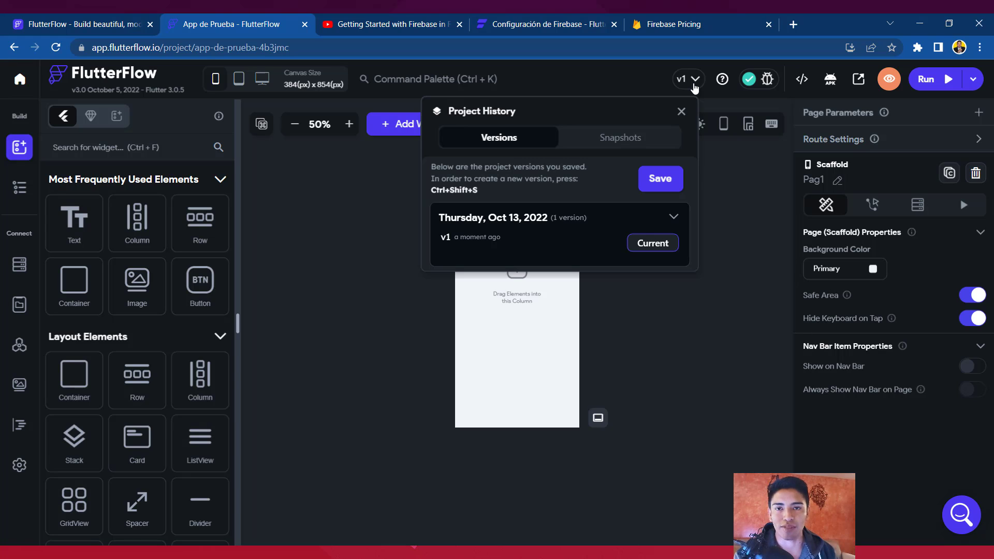
{"action": "left_click", "coordinate": [760, 85]}
{"action": "left_click", "coordinate": [764, 88]}
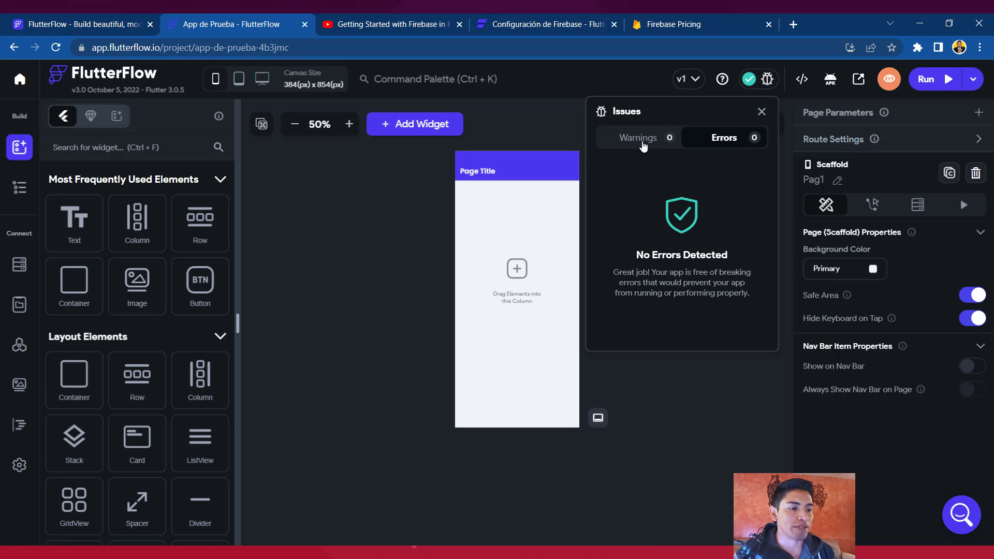
{"action": "left_click", "coordinate": [670, 140]}
{"action": "left_click", "coordinate": [718, 146]}
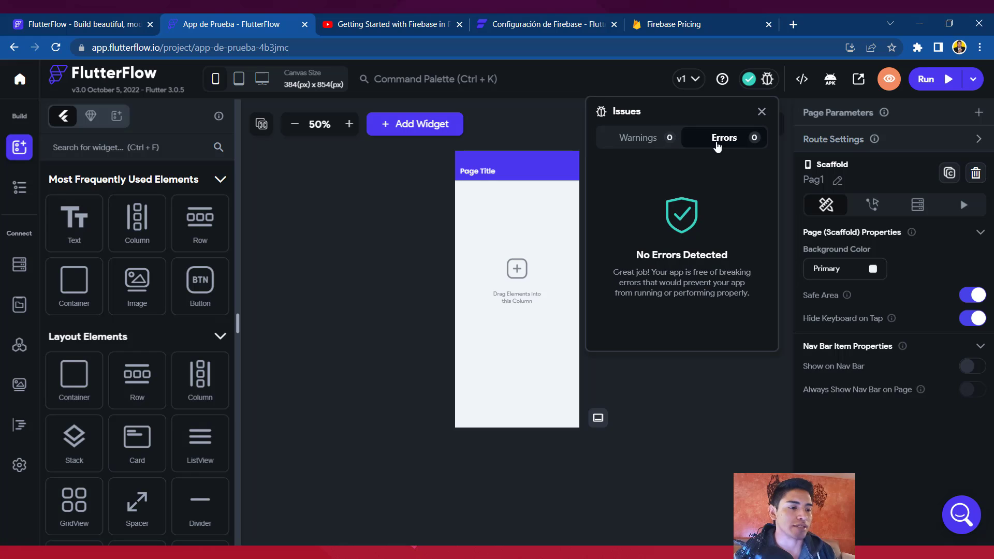
View the generated code of Pag1 from start to end and return to the project
{"action": "left_click", "coordinate": [798, 86]}
{"action": "left_click", "coordinate": [801, 90]}
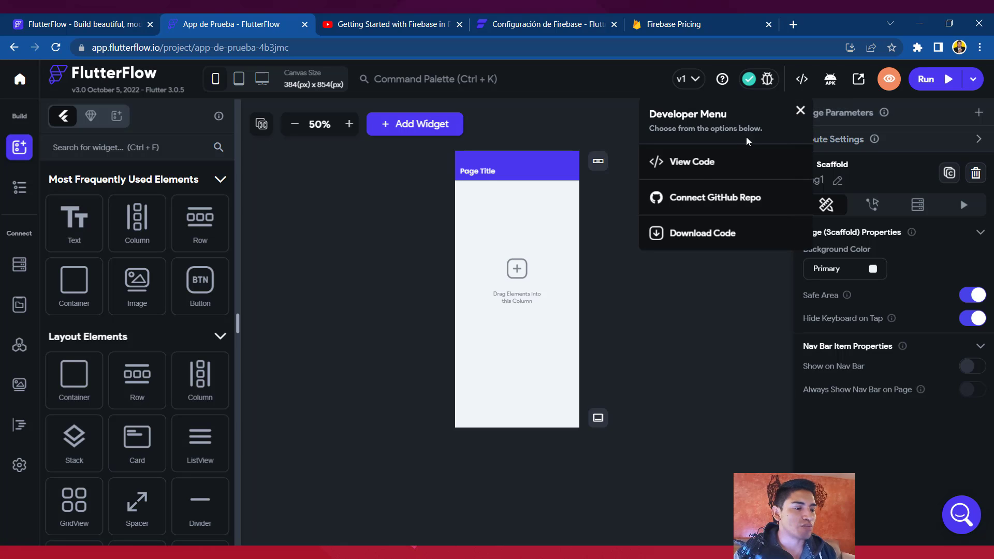
{"action": "left_click", "coordinate": [692, 170]}
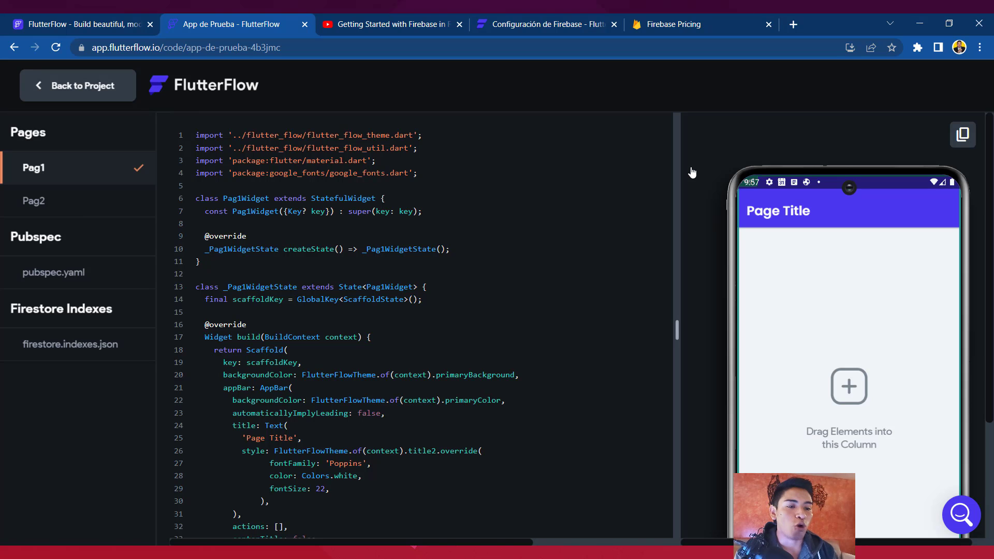
{"action": "scroll", "coordinate": [494, 283], "scroll_direction": "down", "scroll_amount": 5}
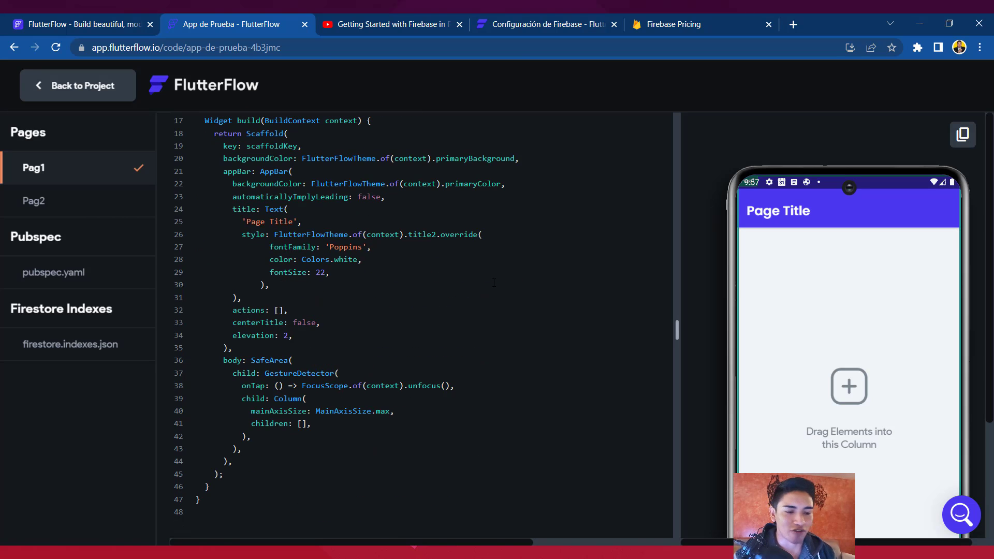
{"action": "scroll", "coordinate": [494, 283], "scroll_direction": "up", "scroll_amount": 5}
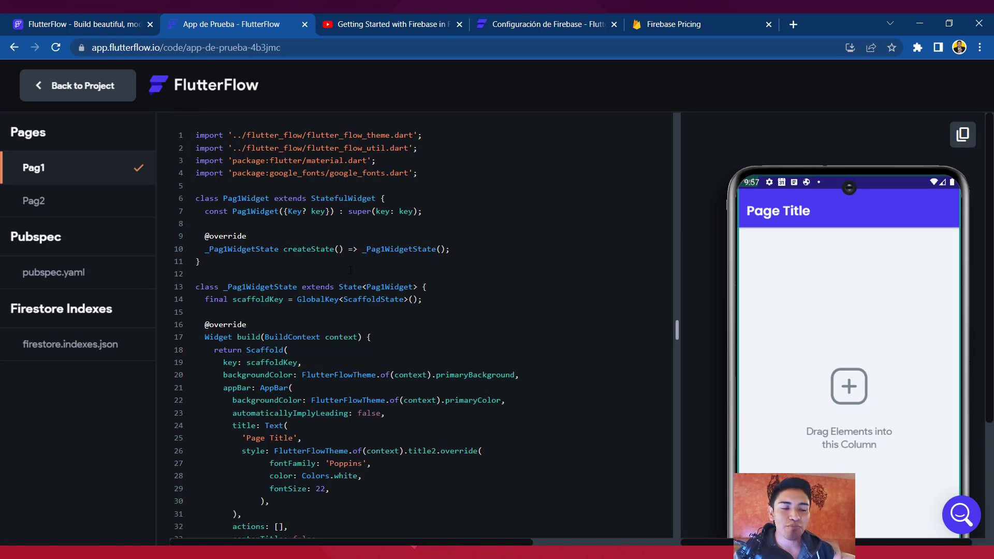
{"action": "scroll", "coordinate": [350, 270], "scroll_direction": "down", "scroll_amount": 3}
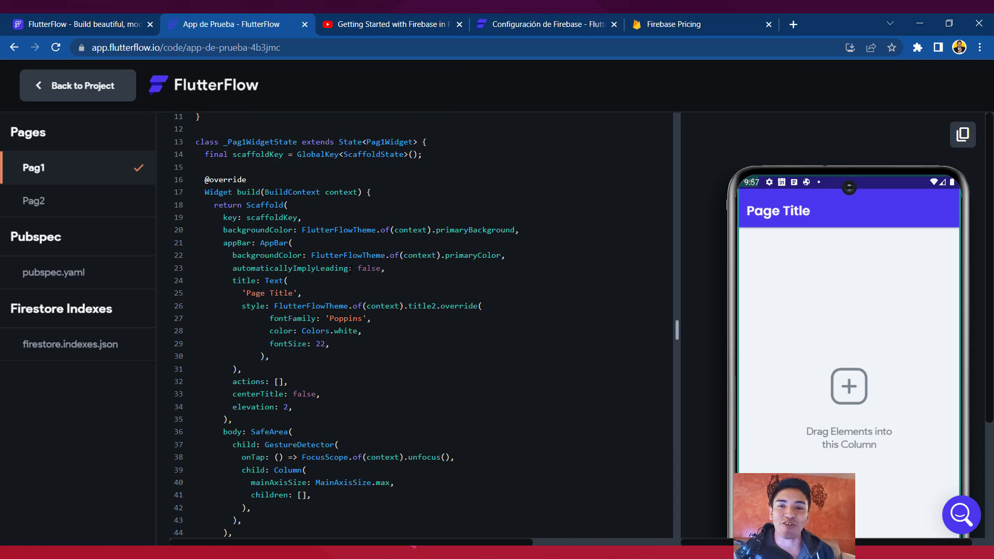
{"action": "scroll", "coordinate": [351, 270], "scroll_direction": "down", "scroll_amount": 2}
{"action": "scroll", "coordinate": [350, 270], "scroll_direction": "up", "scroll_amount": 4}
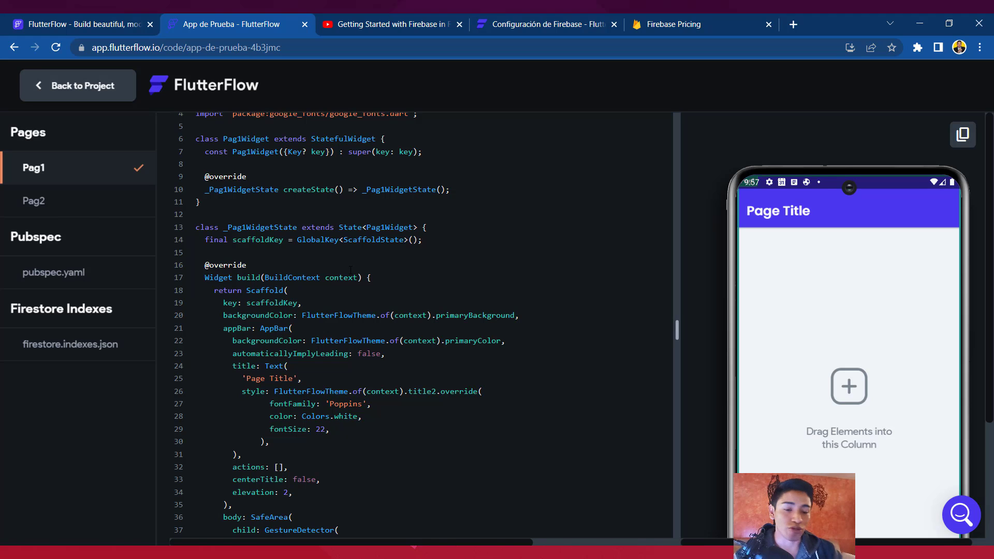
{"action": "scroll", "coordinate": [351, 270], "scroll_direction": "up", "scroll_amount": 1}
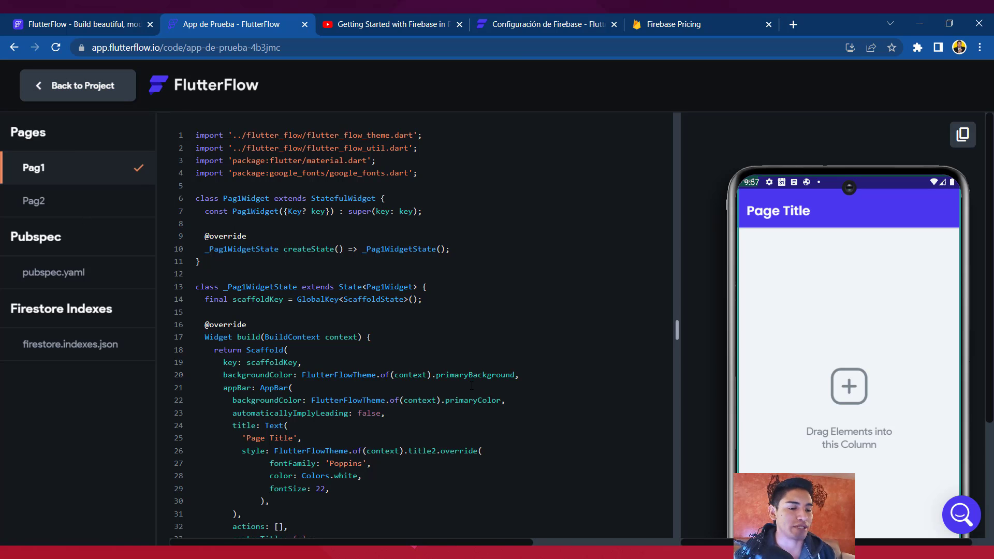
{"action": "scroll", "coordinate": [472, 385], "scroll_direction": "down", "scroll_amount": 4}
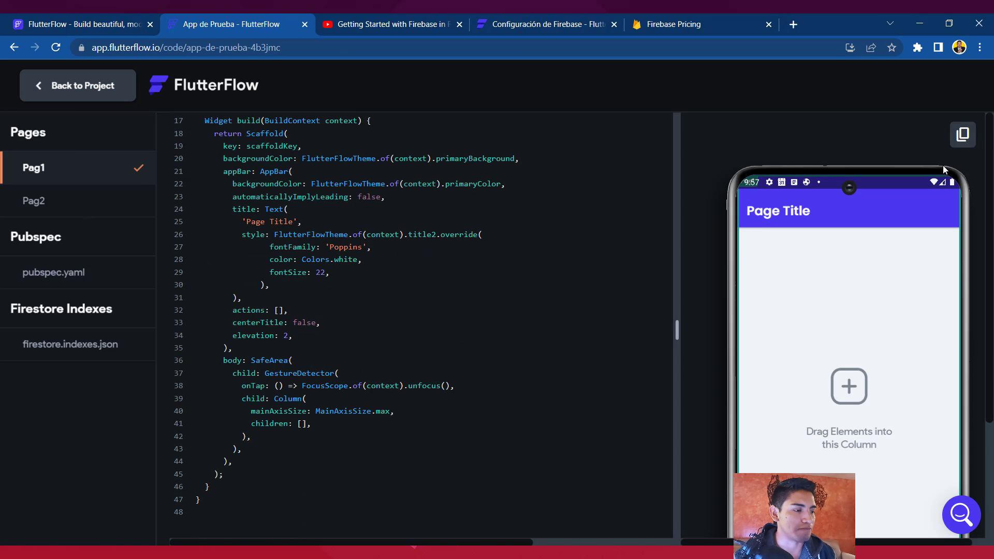
{"action": "scroll", "coordinate": [943, 166], "scroll_direction": "down", "scroll_amount": 1}
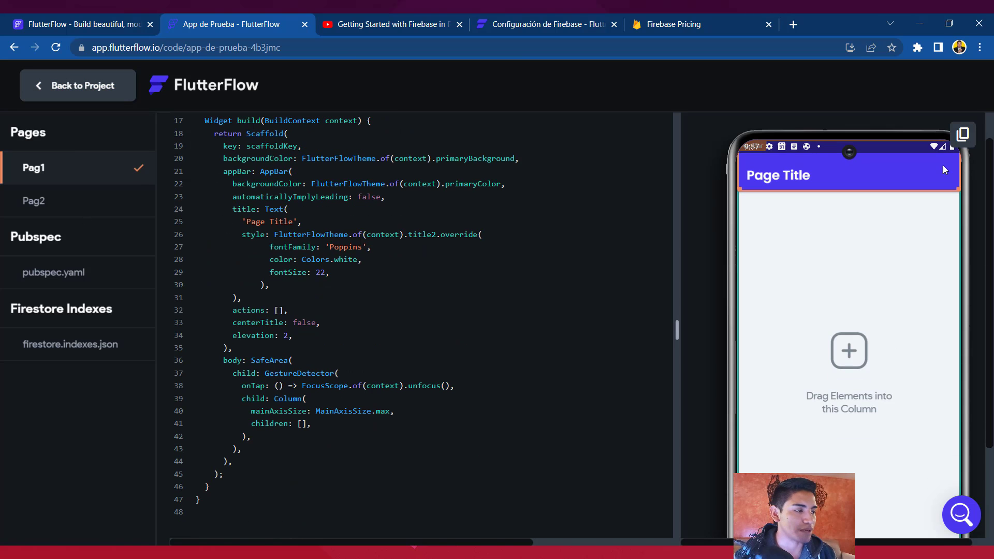
{"action": "left_click", "coordinate": [79, 83]}
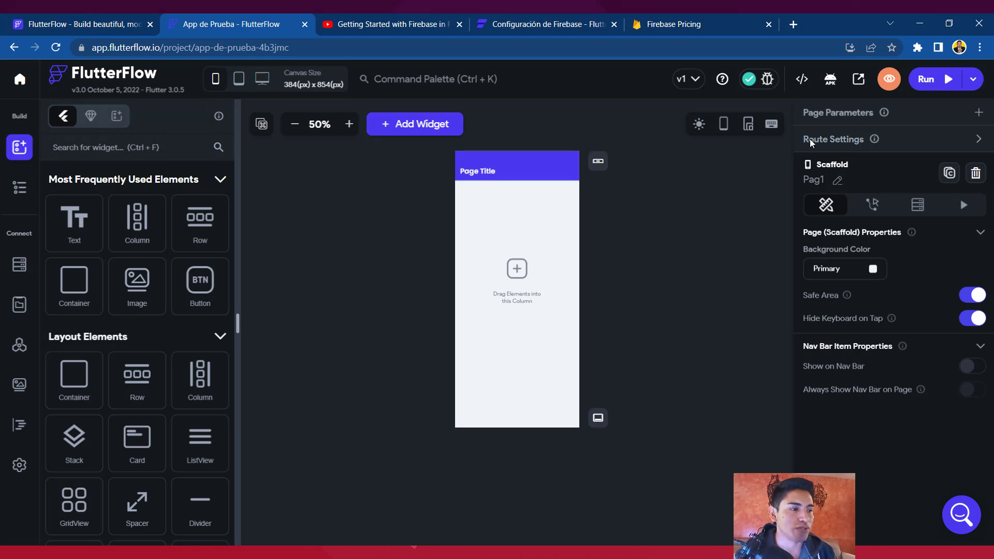
Request the app's APK and locate App de Prueba-release.apk in File Explorer's Descargas folder, then return to FlutterFlow
{"action": "left_click", "coordinate": [832, 88]}
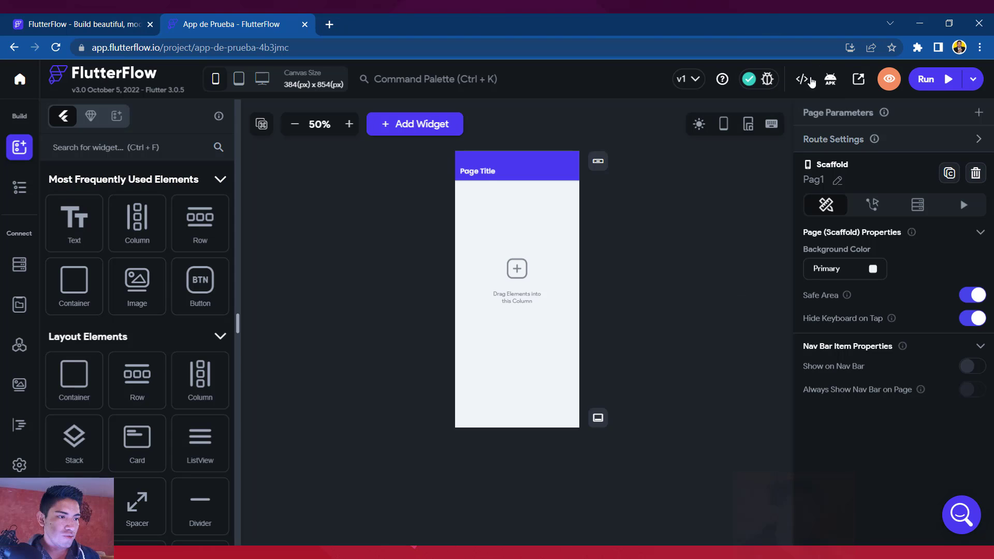
{"action": "key", "text": "alt+Tab"}
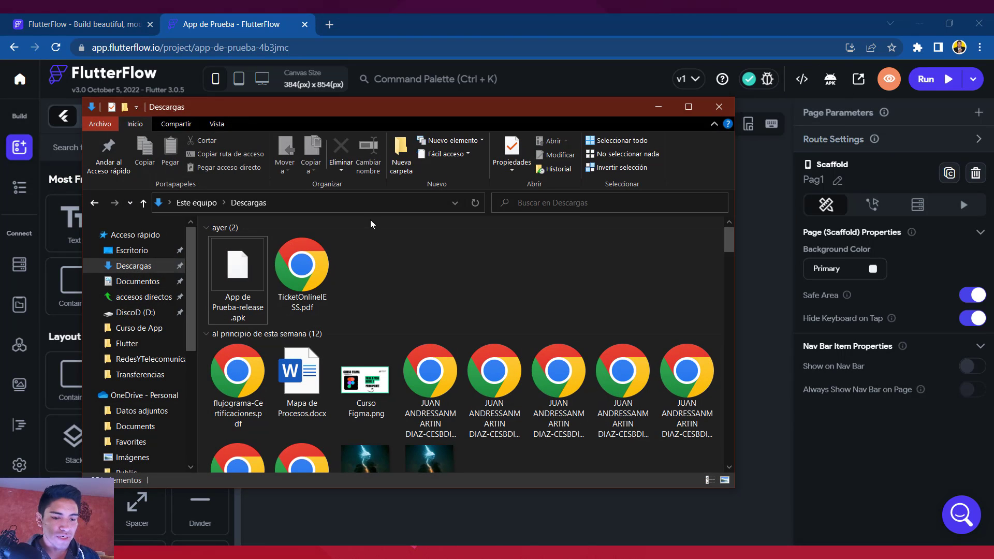
{"action": "left_click", "coordinate": [238, 280]}
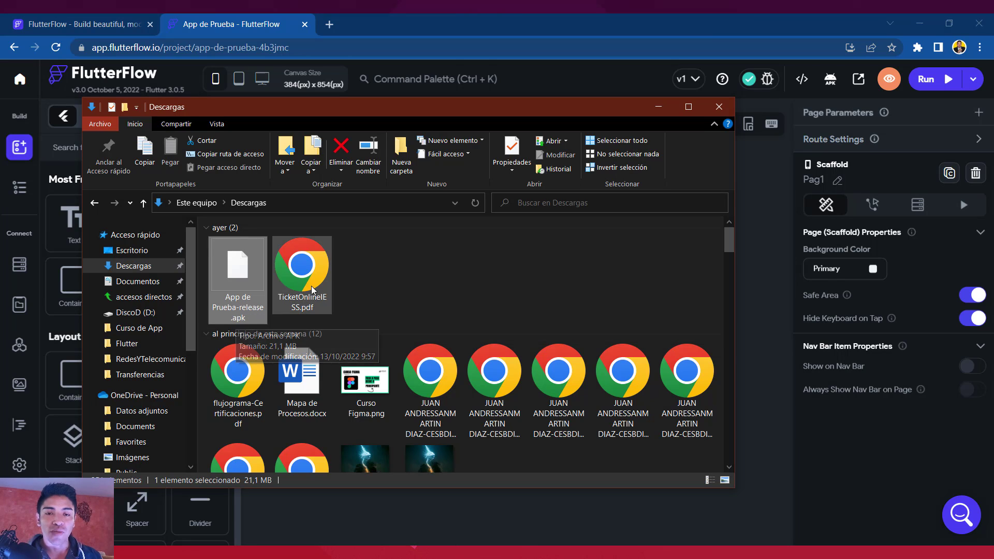
{"action": "left_click", "coordinate": [402, 301]}
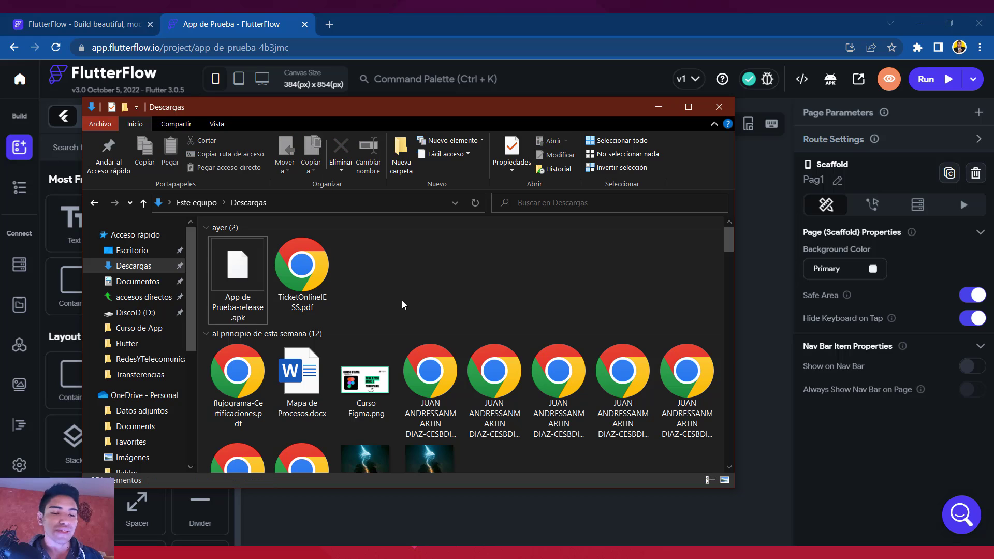
{"action": "left_click", "coordinate": [658, 107]}
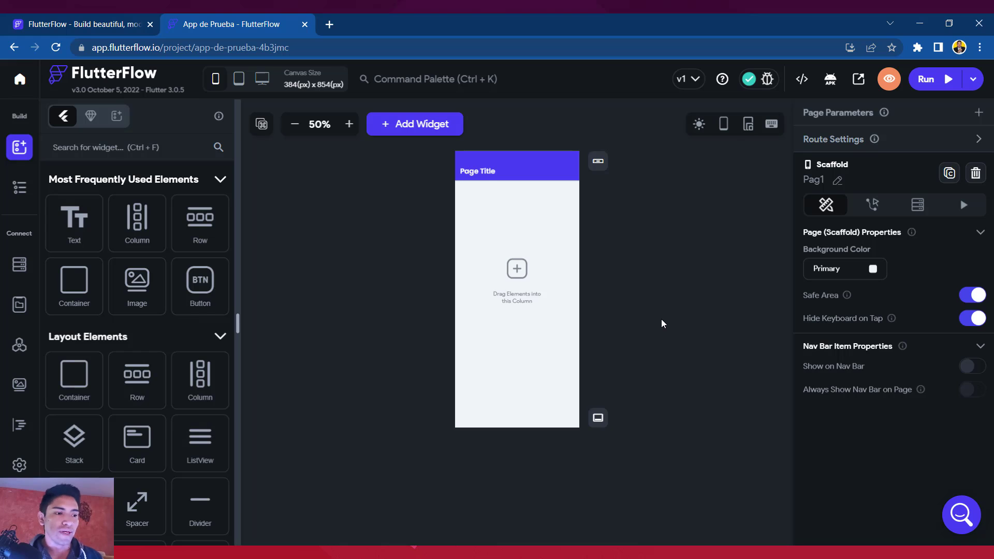
Launch the app preview of Pag1 in its own browser tab and view it
{"action": "left_click", "coordinate": [887, 82]}
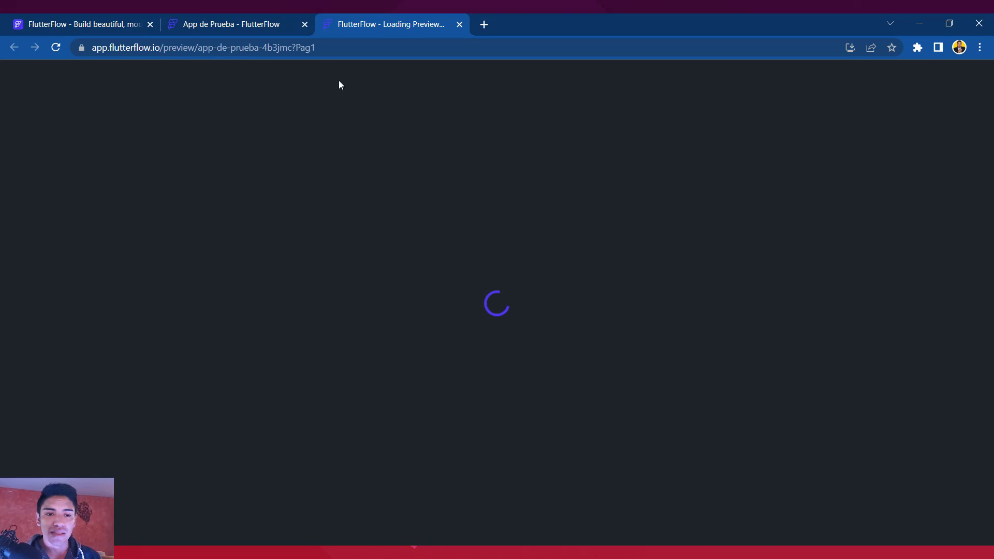
{"action": "left_click", "coordinate": [275, 24]}
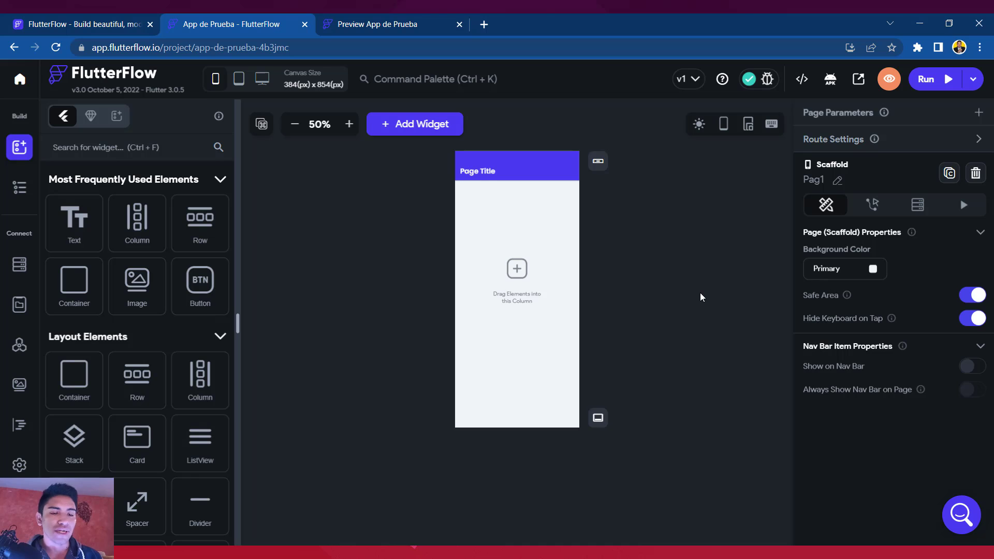
{"action": "left_click", "coordinate": [412, 30]}
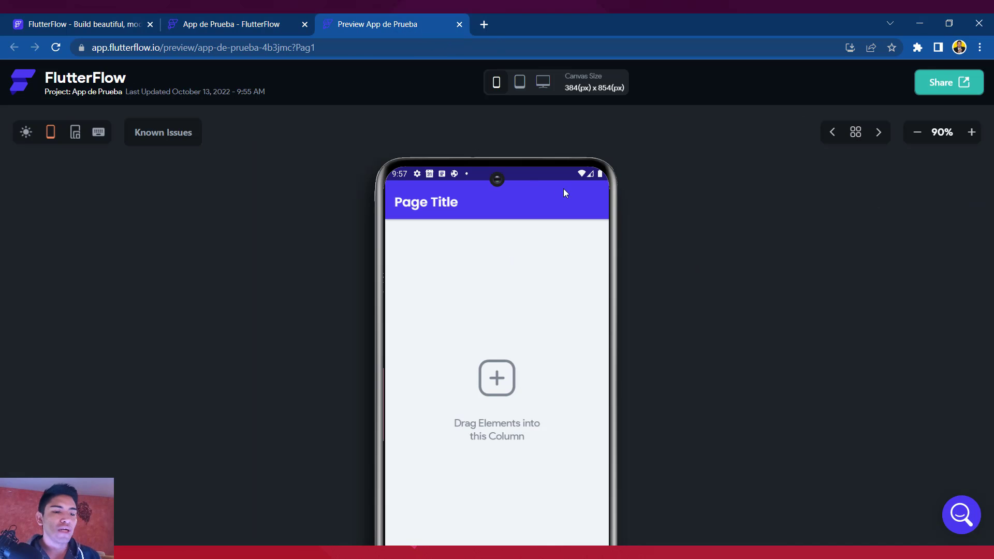
Look over the full phone preview of Pag1 and return to the App de Prueba project
{"action": "scroll", "coordinate": [713, 300], "scroll_direction": "down", "scroll_amount": 3}
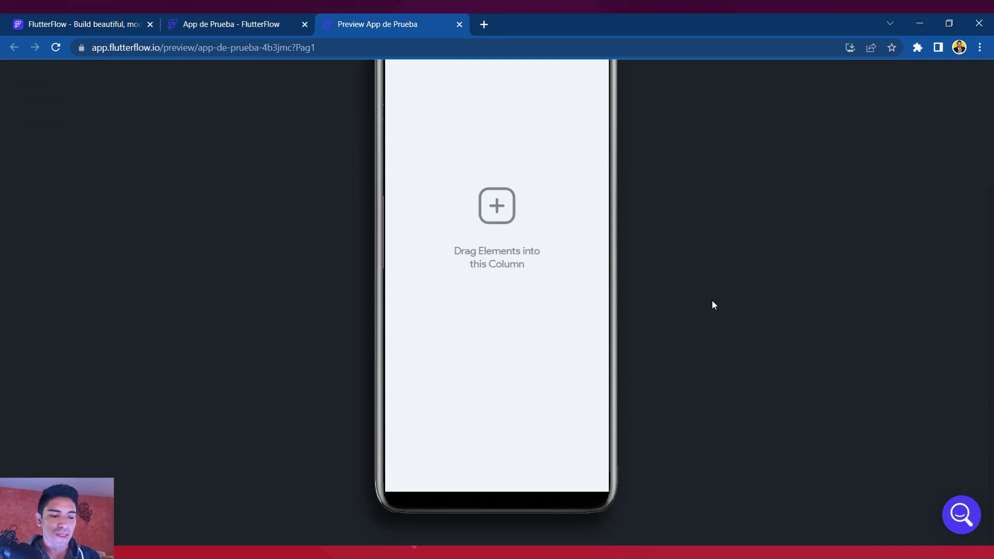
{"action": "scroll", "coordinate": [712, 301], "scroll_direction": "up", "scroll_amount": 3}
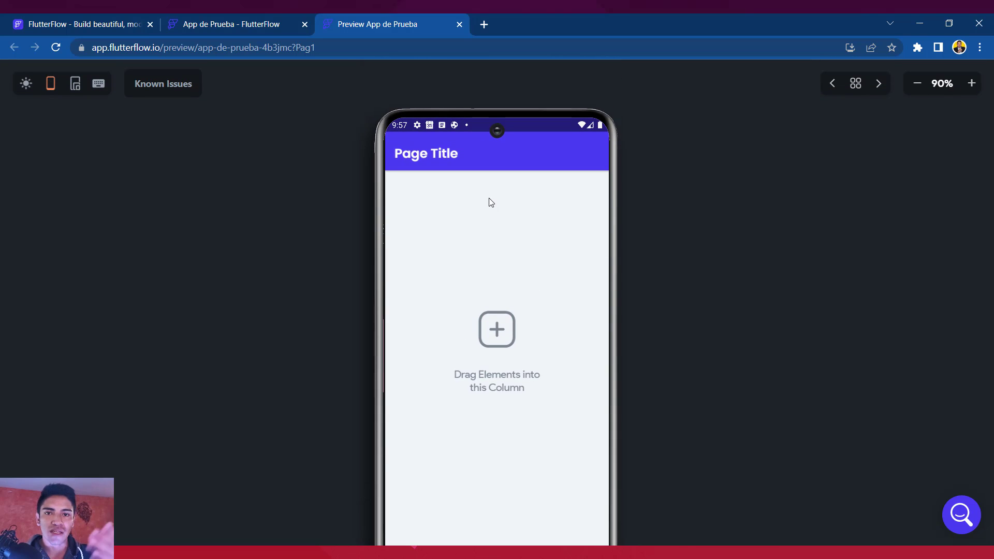
{"action": "scroll", "coordinate": [491, 203], "scroll_direction": "down", "scroll_amount": 1}
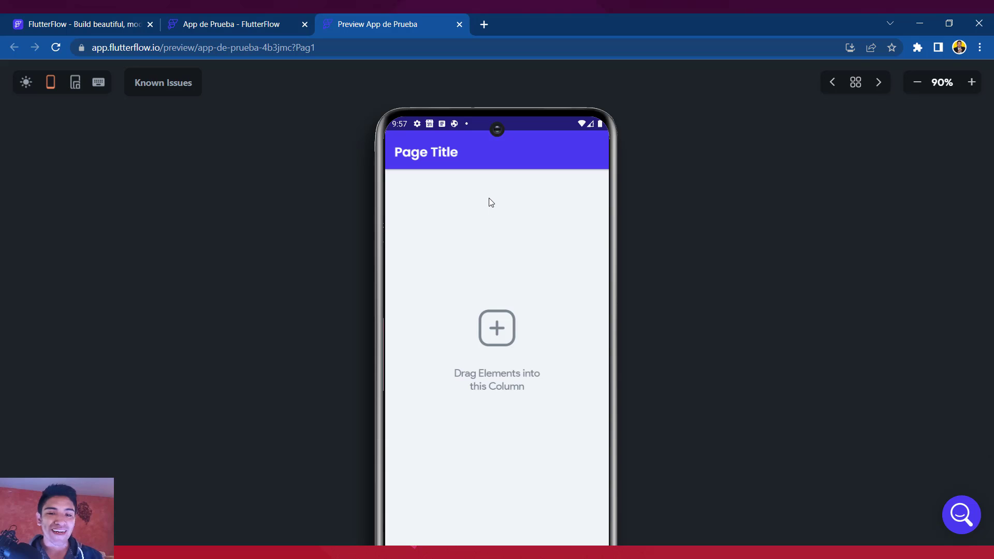
{"action": "scroll", "coordinate": [491, 202], "scroll_direction": "down", "scroll_amount": 2}
{"action": "scroll", "coordinate": [489, 202], "scroll_direction": "up", "scroll_amount": 4}
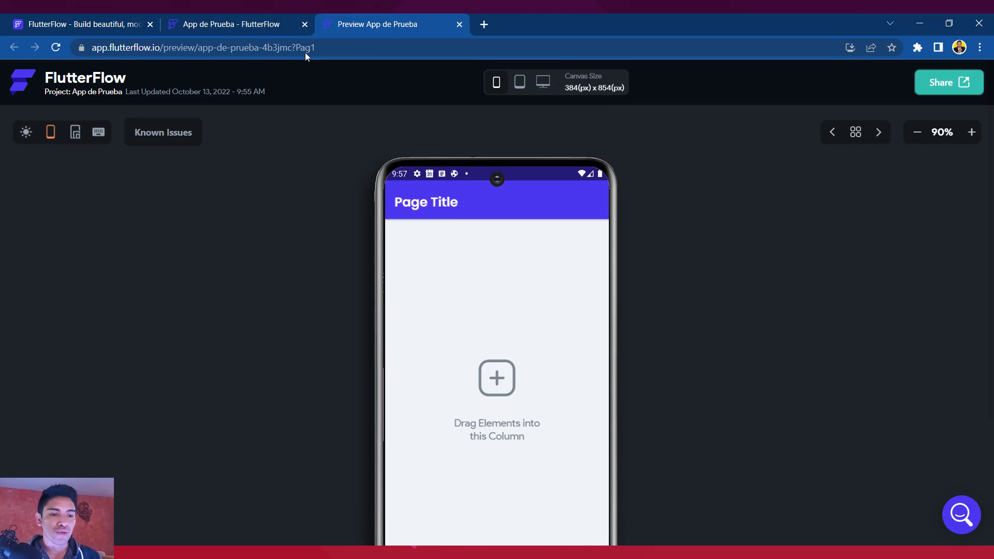
{"action": "left_click", "coordinate": [255, 26]}
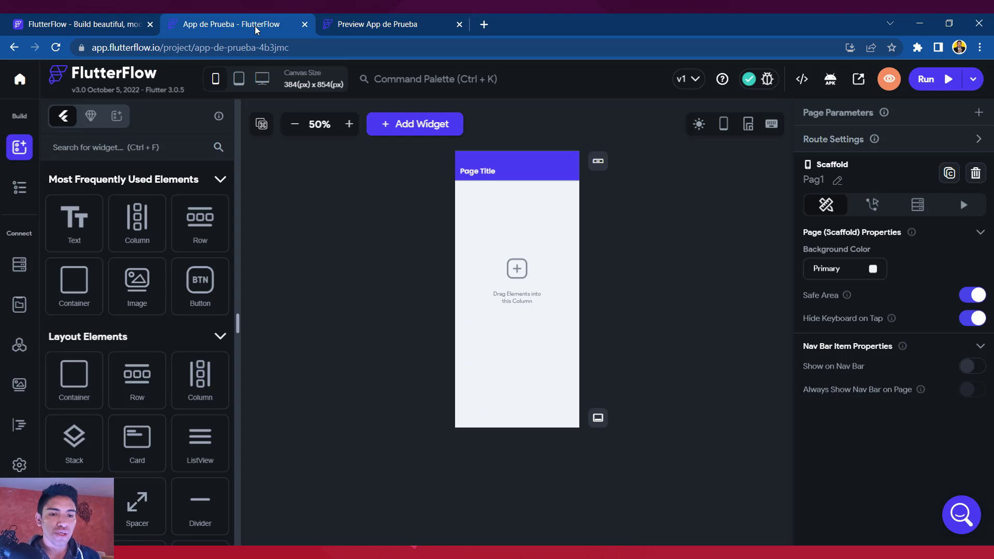
Run App de Prueba to start a test build, check its build page, and return to the project
{"action": "left_click", "coordinate": [946, 82]}
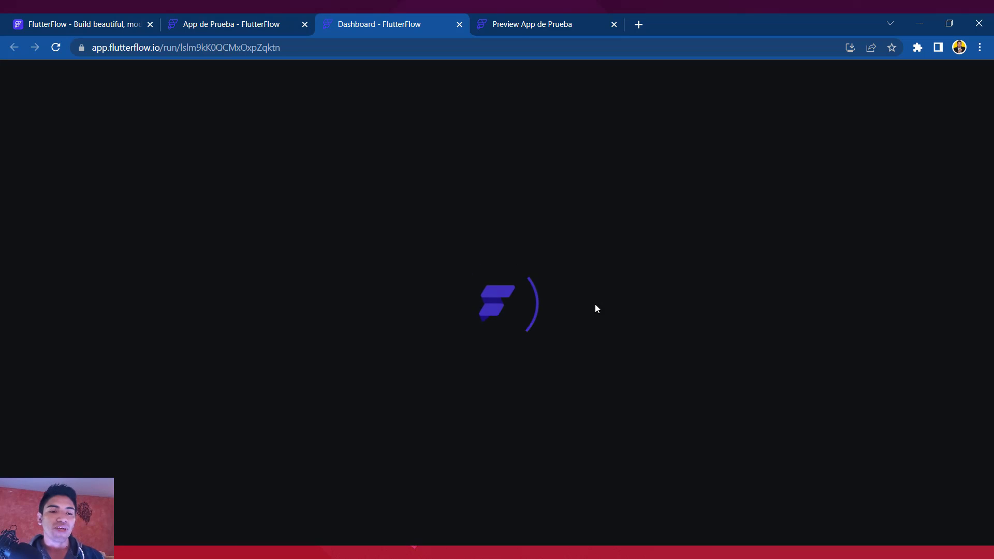
{"action": "left_click", "coordinate": [267, 24]}
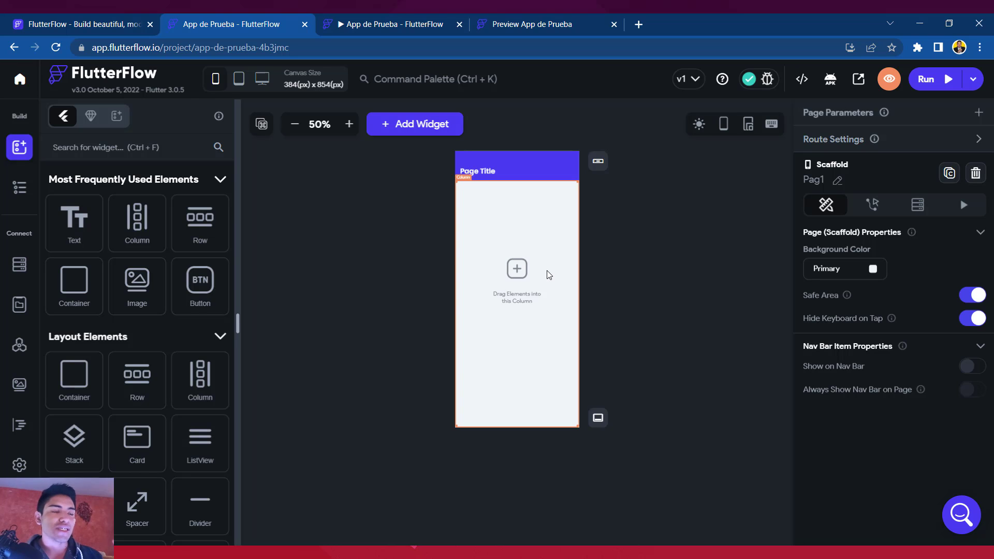
{"action": "left_click", "coordinate": [379, 23]}
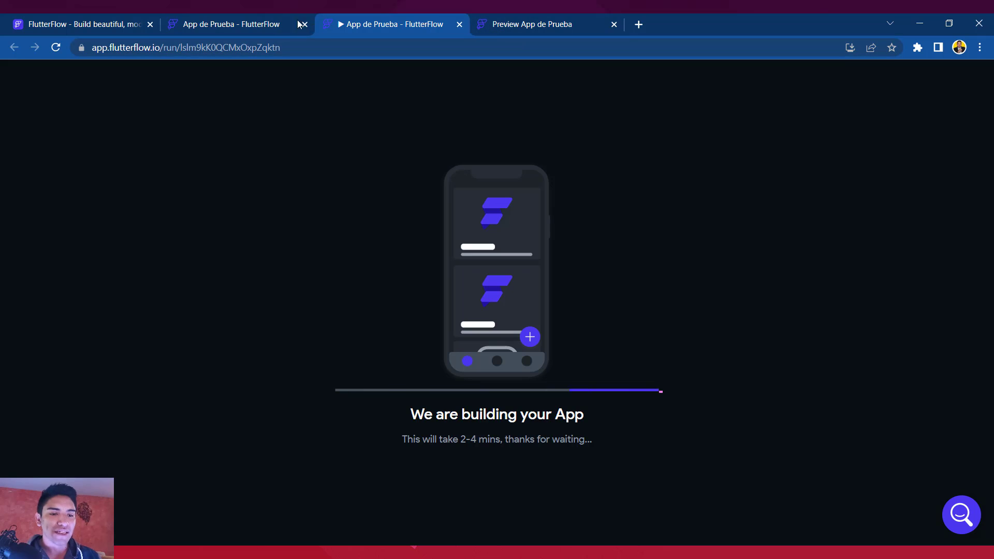
{"action": "left_click", "coordinate": [239, 26]}
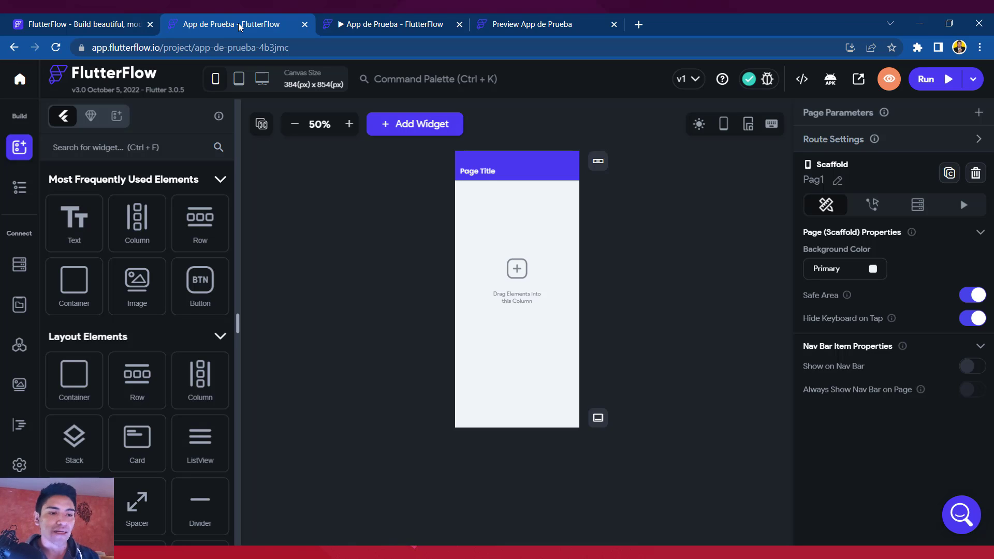
Compare the Pag1 preview with the running app's build page, then return to the project
{"action": "left_click", "coordinate": [507, 26]}
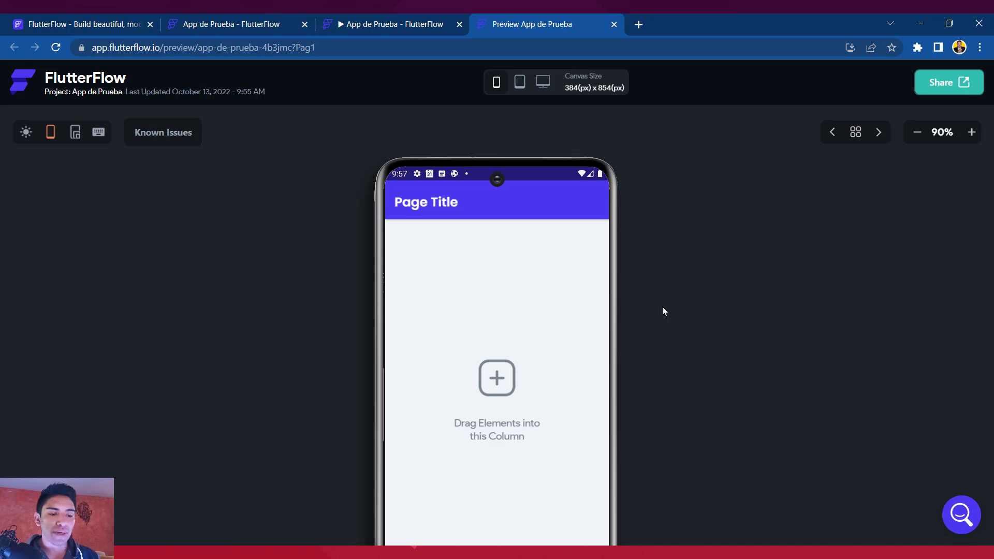
{"action": "scroll", "coordinate": [663, 306], "scroll_direction": "down", "scroll_amount": 3}
{"action": "scroll", "coordinate": [662, 306], "scroll_direction": "up", "scroll_amount": 3}
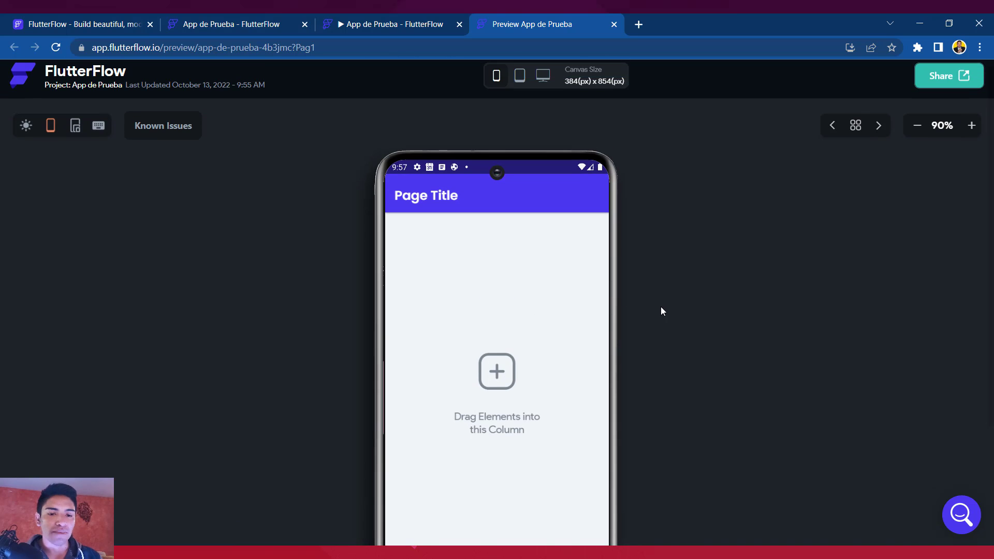
{"action": "left_click", "coordinate": [393, 26]}
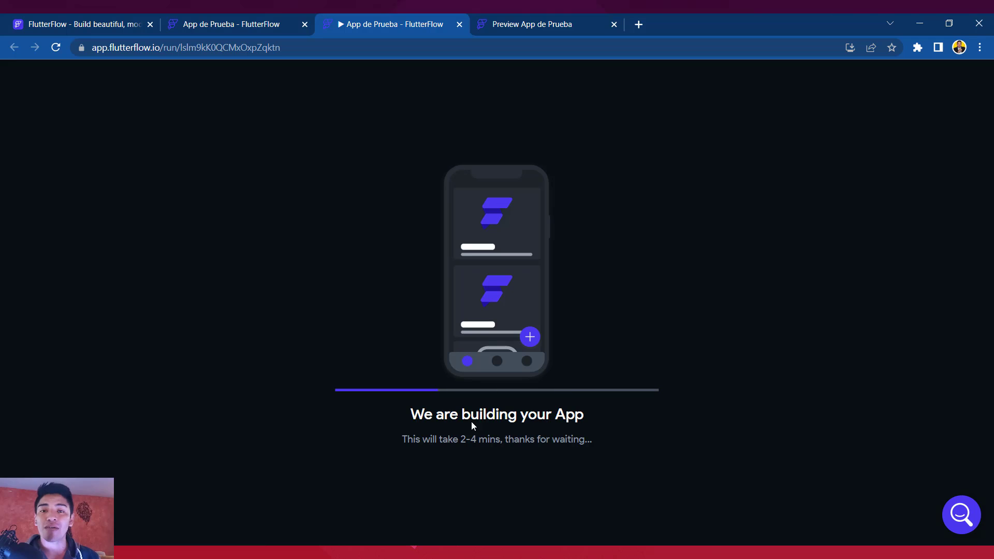
{"action": "left_click", "coordinate": [260, 30]}
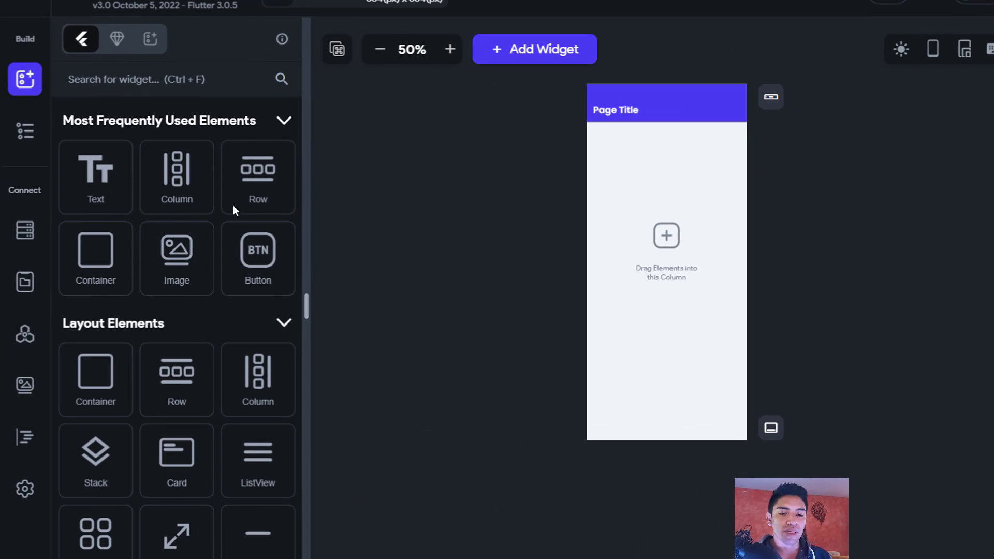
Browse the widget palette's Most Frequently Used Elements and Layout Elements
{"action": "scroll", "coordinate": [208, 228], "scroll_direction": "down", "scroll_amount": 3}
{"action": "scroll", "coordinate": [207, 224], "scroll_direction": "up", "scroll_amount": 3}
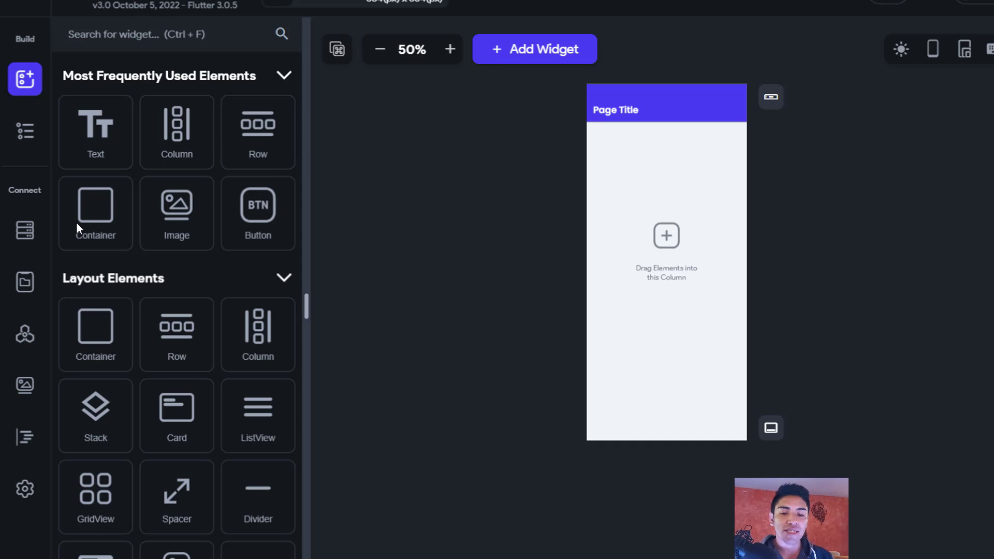
{"action": "scroll", "coordinate": [228, 207], "scroll_direction": "up", "scroll_amount": 1}
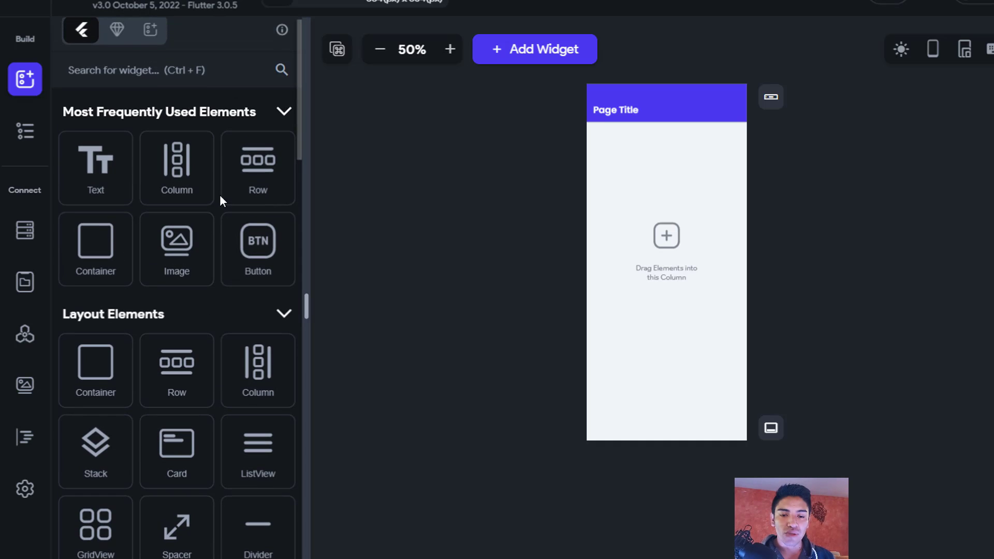
{"action": "scroll", "coordinate": [188, 187], "scroll_direction": "down", "scroll_amount": 5}
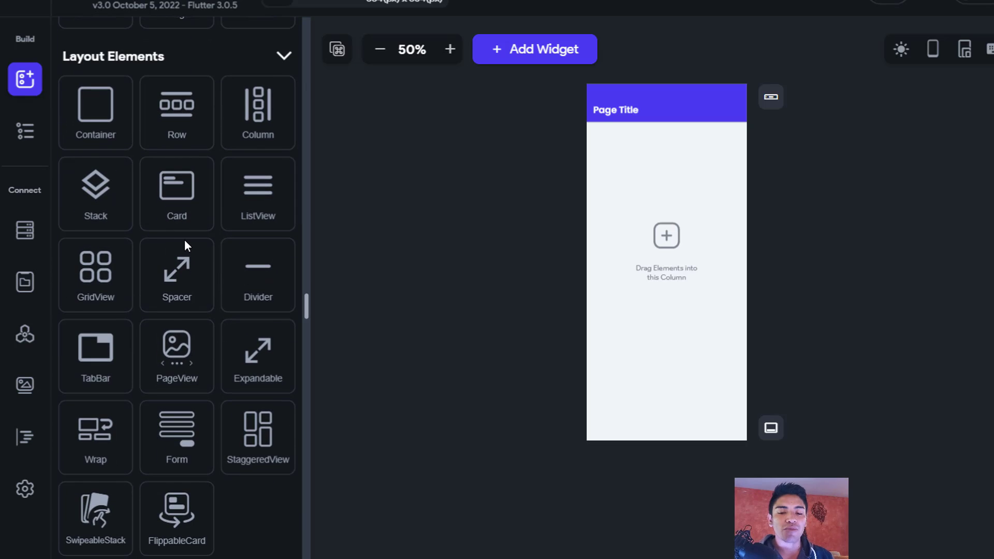
{"action": "scroll", "coordinate": [185, 241], "scroll_direction": "down", "scroll_amount": 1}
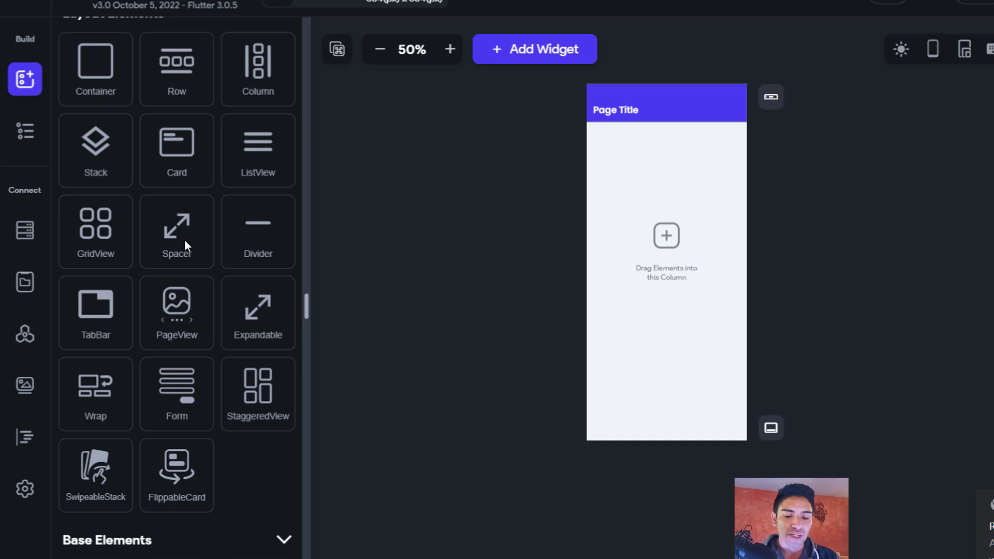
{"action": "scroll", "coordinate": [176, 79], "scroll_direction": "up", "scroll_amount": 5}
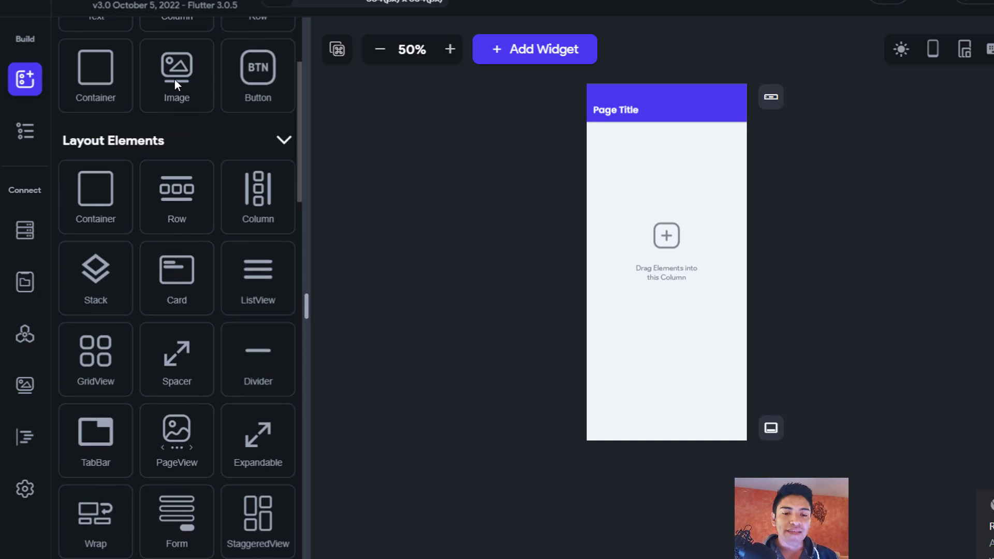
{"action": "scroll", "coordinate": [175, 79], "scroll_direction": "up", "scroll_amount": 2}
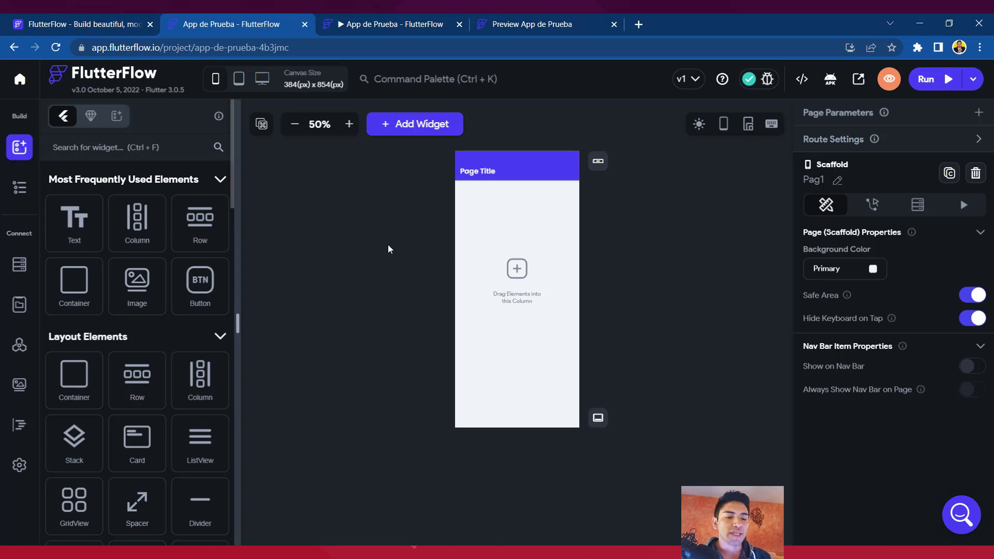
Show the project's pages with more room for the page list, and switch between Pag1 and Pag2, ending on Pag1
{"action": "left_click", "coordinate": [20, 191]}
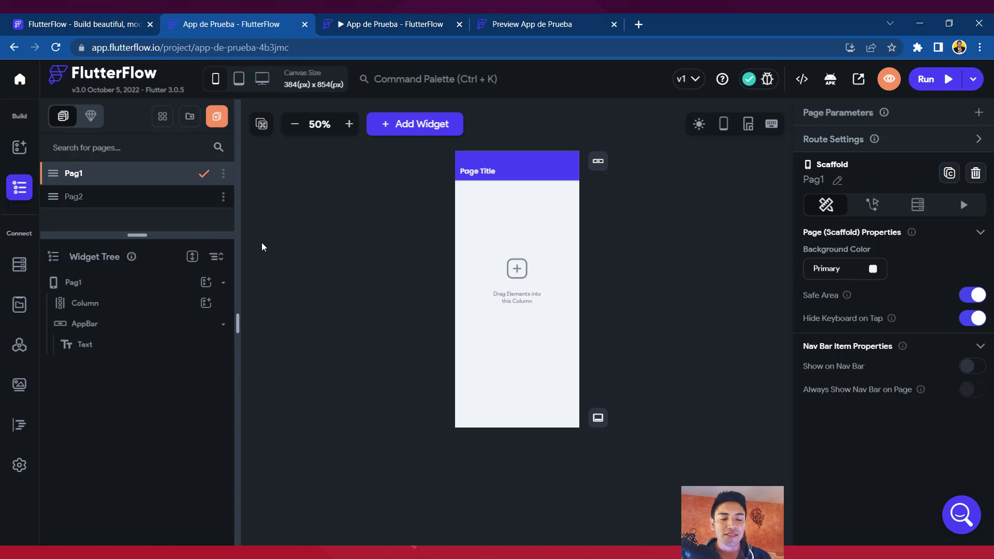
{"action": "left_click_drag", "start_coordinate": [138, 235], "coordinate": [137, 309]}
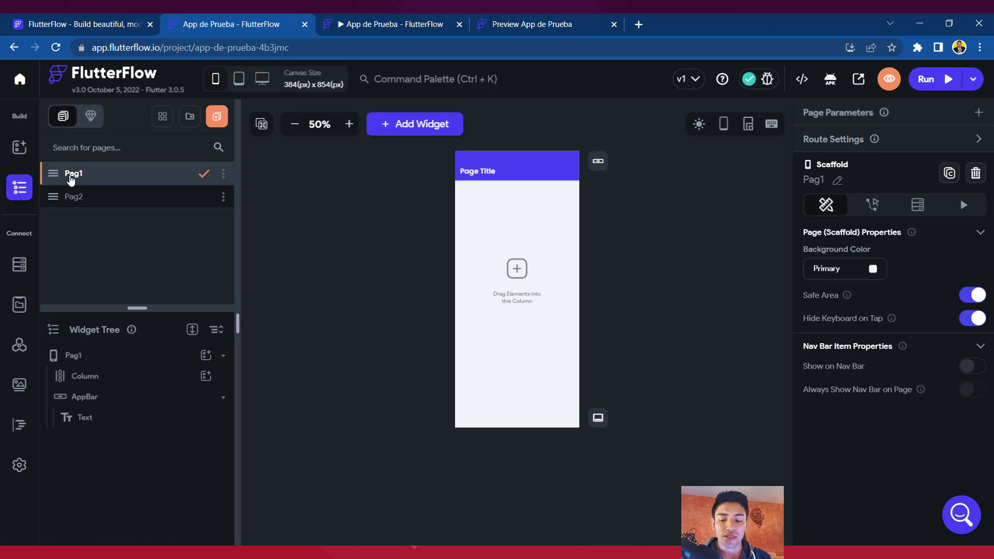
{"action": "left_click", "coordinate": [86, 199]}
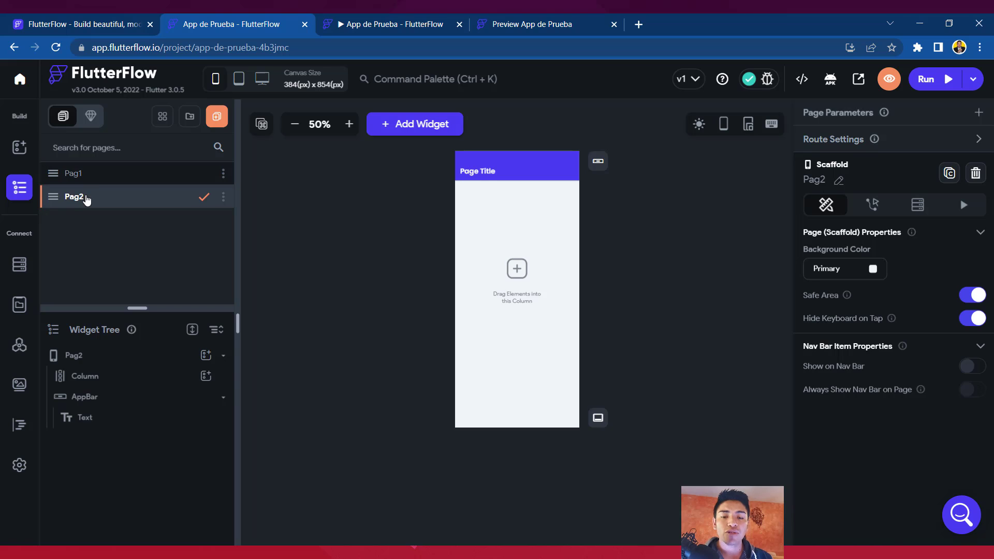
{"action": "left_click", "coordinate": [96, 181]}
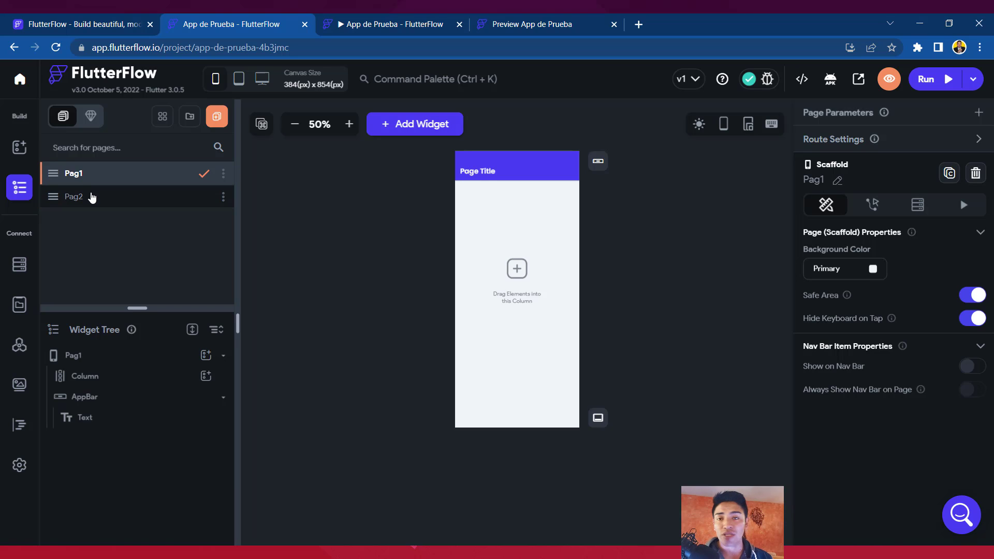
{"action": "left_click", "coordinate": [92, 198]}
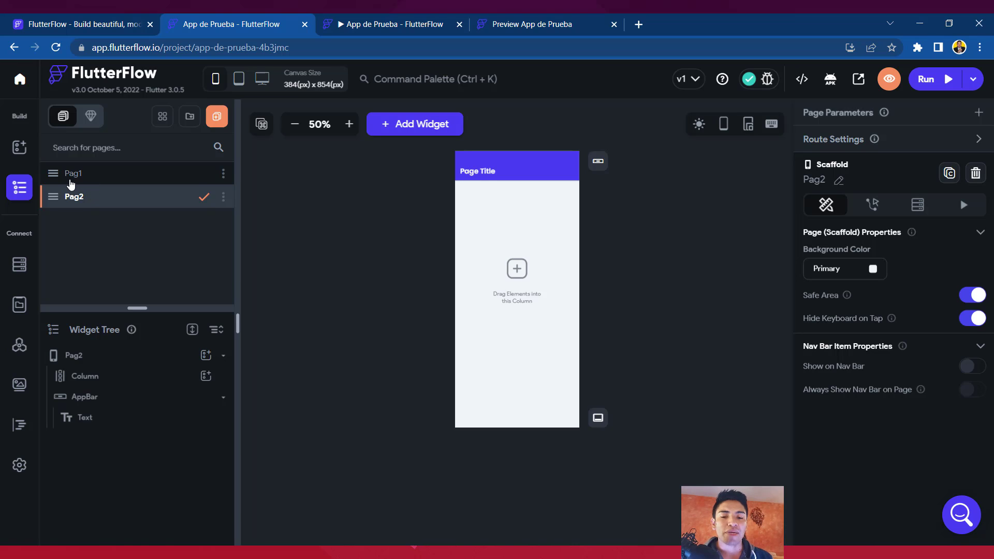
{"action": "left_click", "coordinate": [71, 184]}
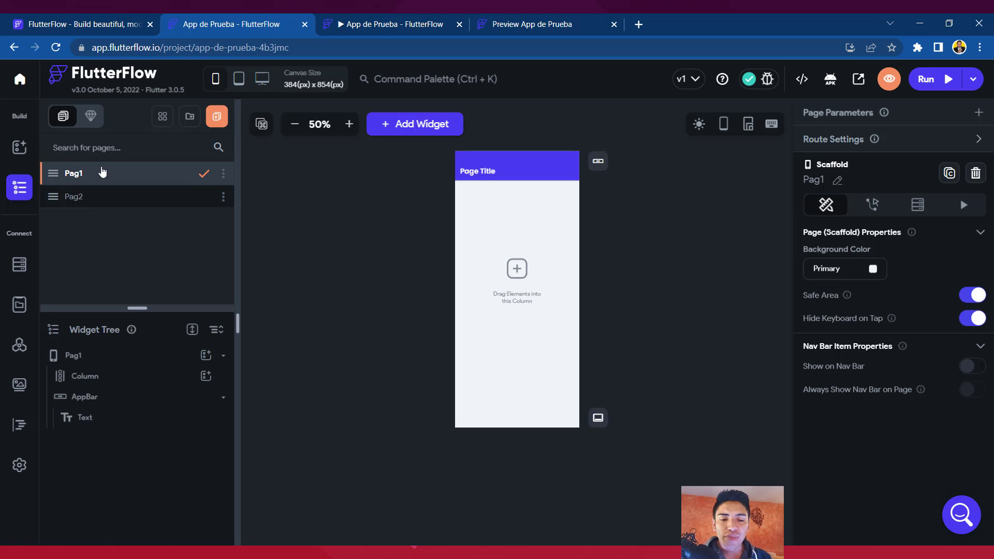
Inspect Pag1's page, Column, AppBar and Text entries in the widget tree, then view Pag2's tree and return to Pag1
{"action": "left_click", "coordinate": [96, 356]}
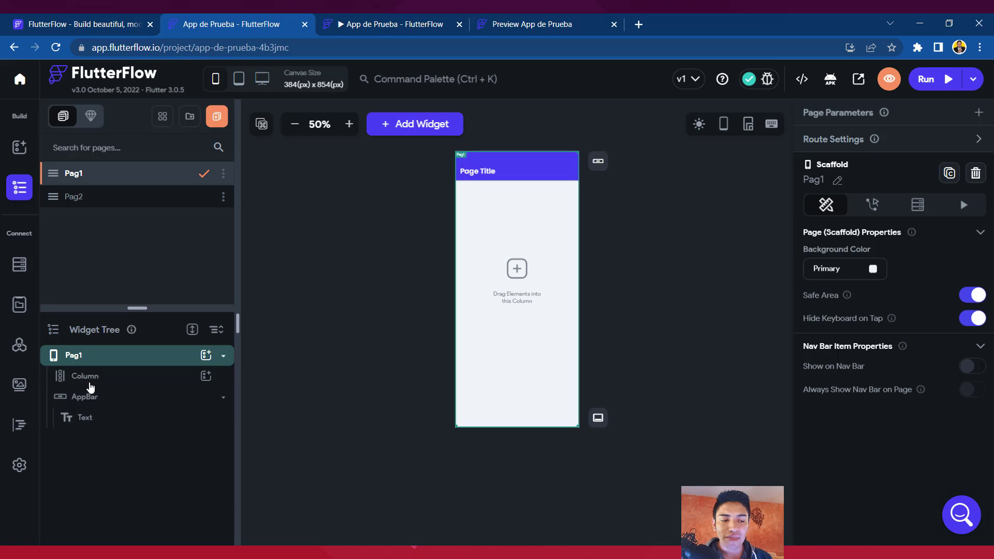
{"action": "left_click", "coordinate": [90, 383]}
{"action": "left_click", "coordinate": [90, 400]}
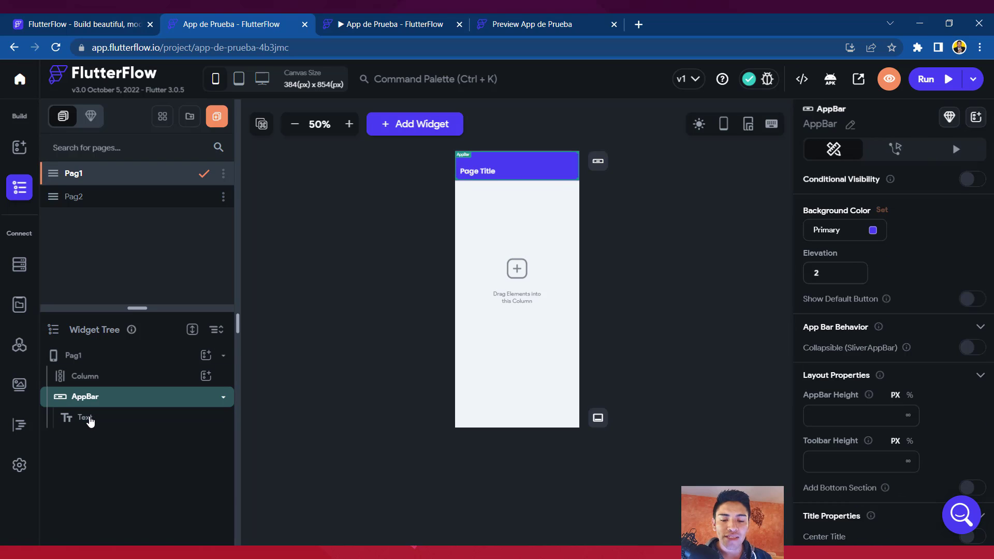
{"action": "left_click", "coordinate": [91, 422]}
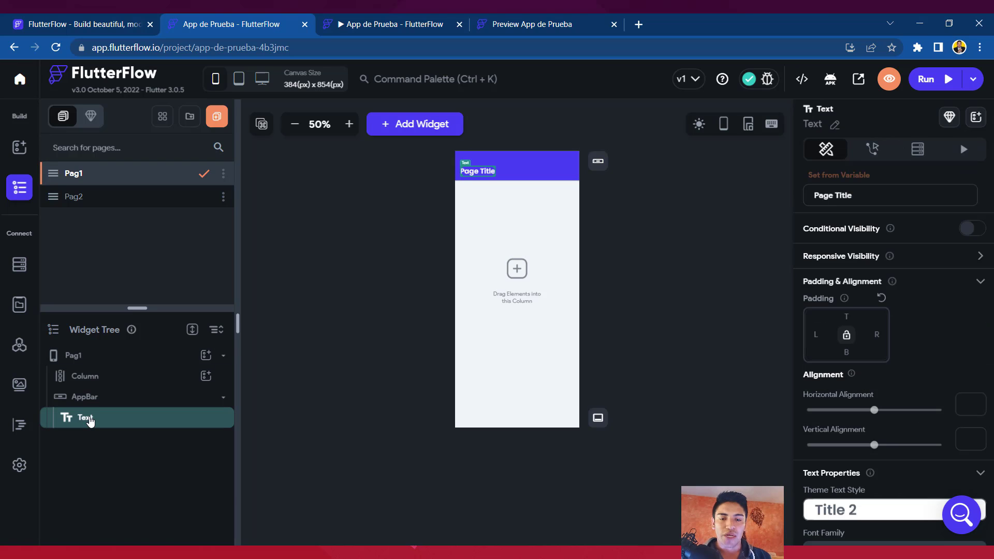
{"action": "left_click", "coordinate": [88, 200]}
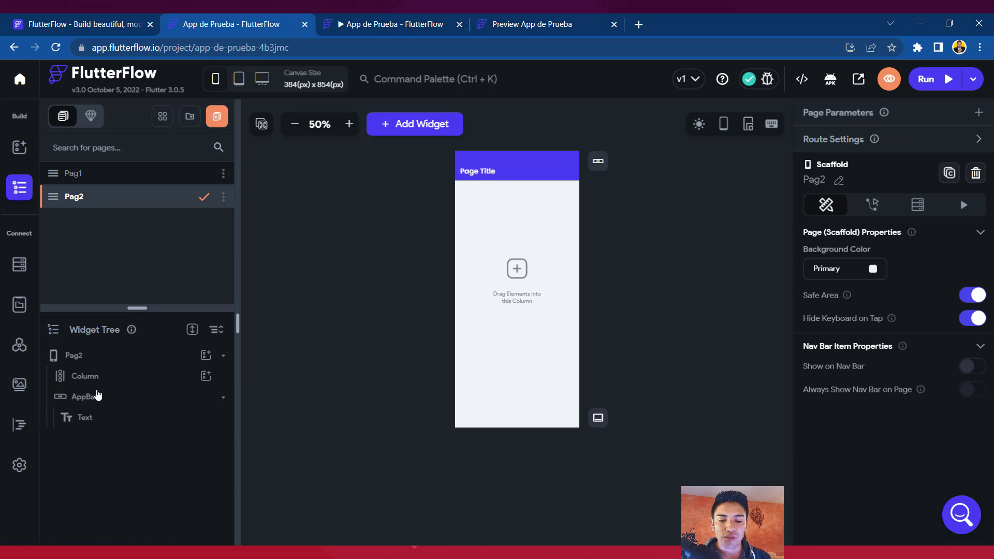
{"action": "left_click", "coordinate": [86, 176]}
Add a Text widget to the column of Pag1 and show the page's widget tree
{"action": "left_click", "coordinate": [26, 154]}
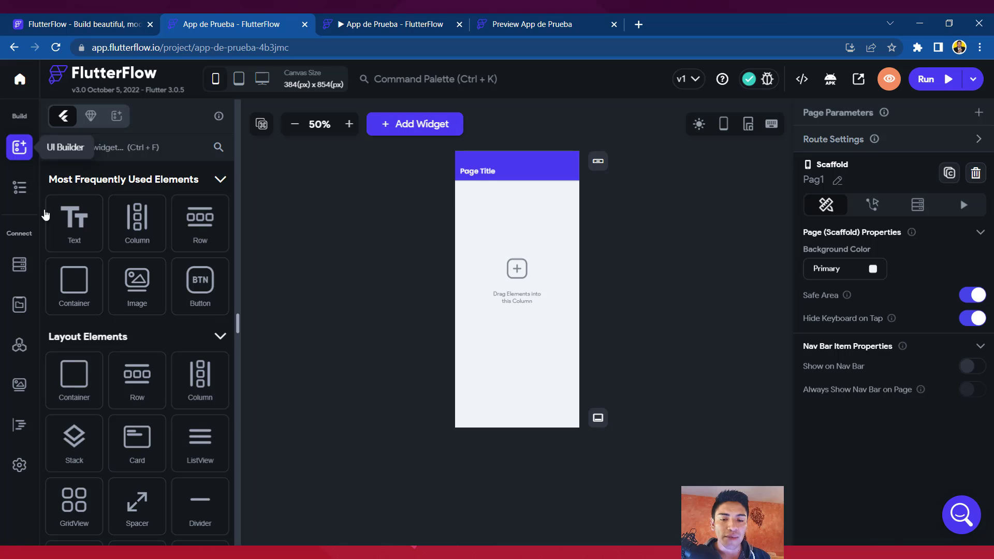
{"action": "left_click_drag", "start_coordinate": [67, 225], "coordinate": [512, 213]}
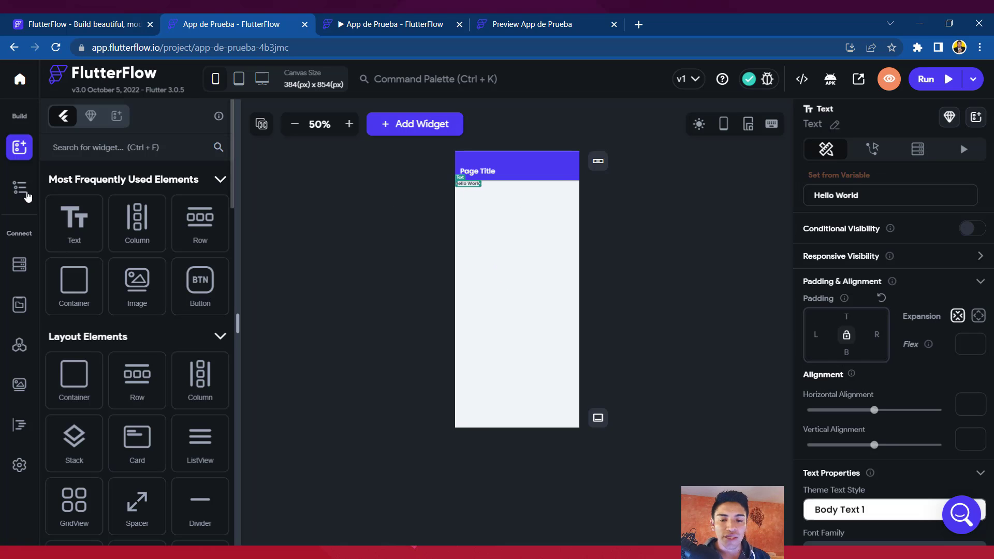
{"action": "left_click", "coordinate": [19, 189]}
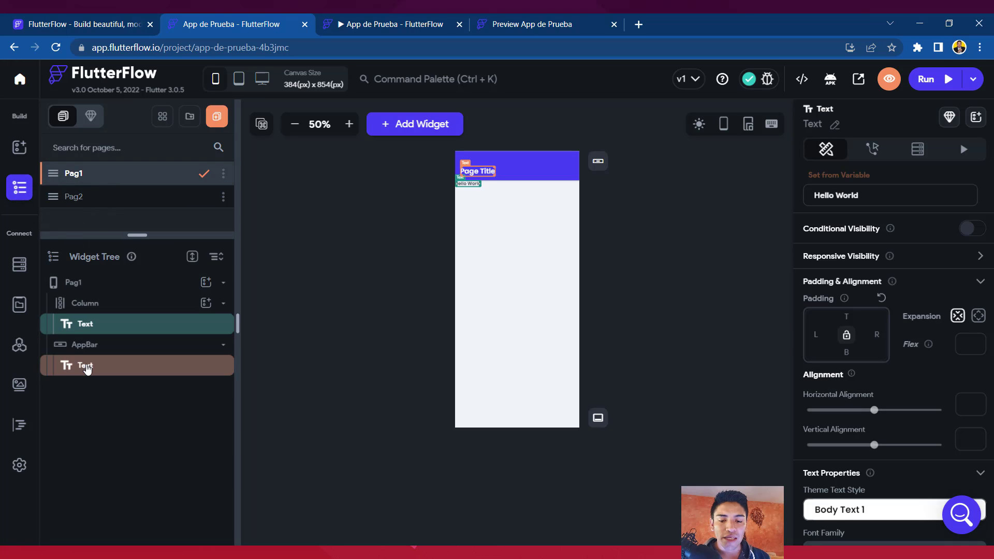
Select the AppBar's Text in Pag1's widget tree, compare with Pag2's tree, and return to Pag1
{"action": "left_click", "coordinate": [86, 366]}
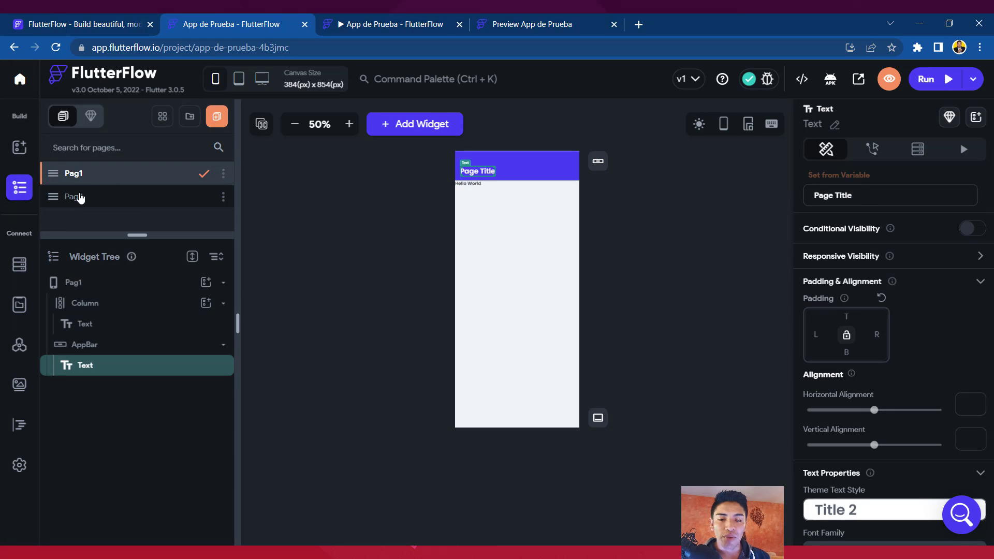
{"action": "left_click", "coordinate": [75, 197]}
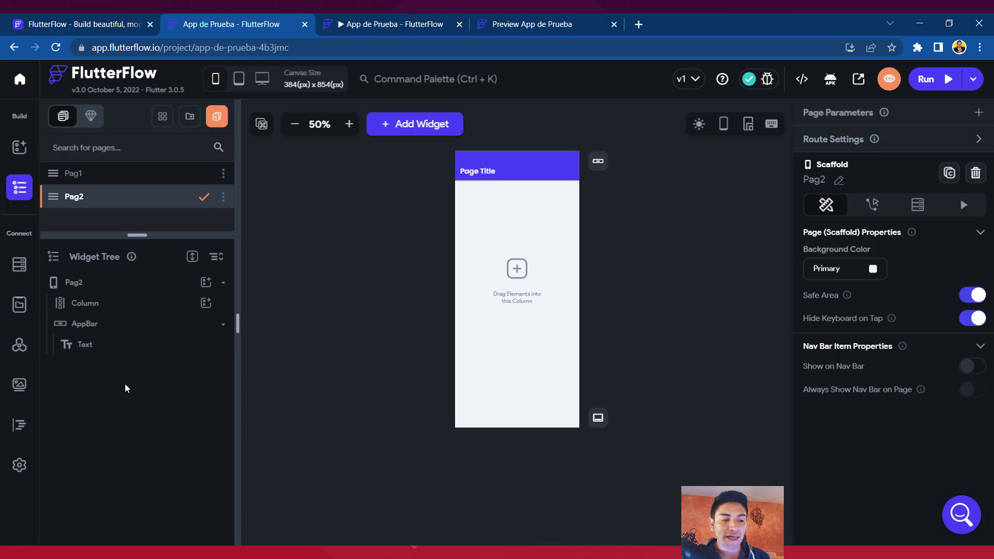
{"action": "left_click", "coordinate": [75, 178]}
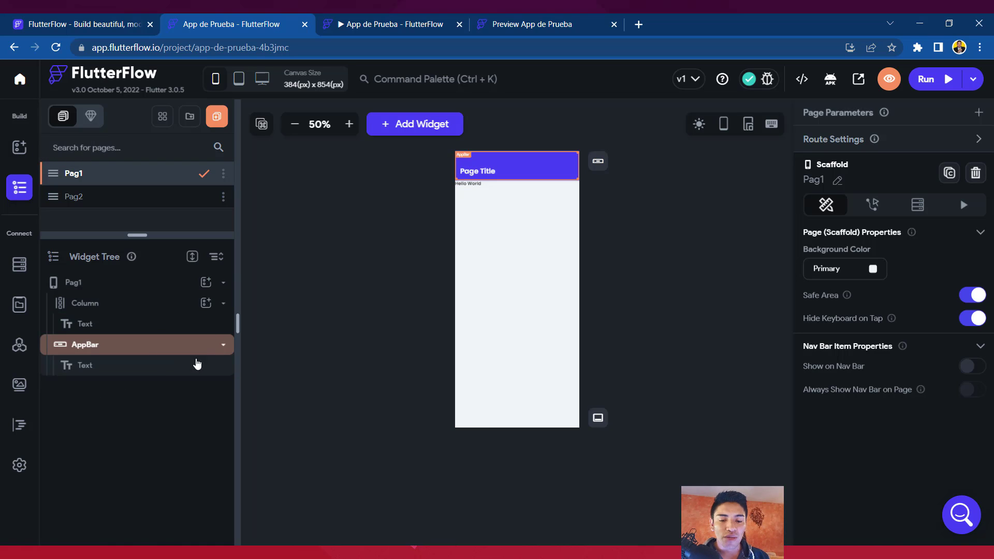
Add a Text widget directly under Pag1, choosing to add a Column that keeps the page's existing content
{"action": "left_click", "coordinate": [206, 283]}
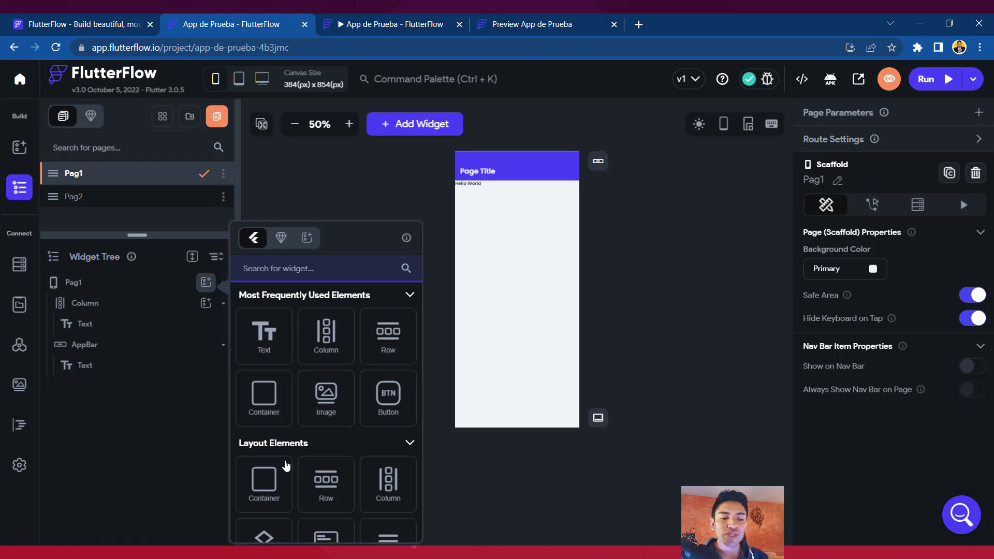
{"action": "scroll", "coordinate": [322, 452], "scroll_direction": "down", "scroll_amount": 1}
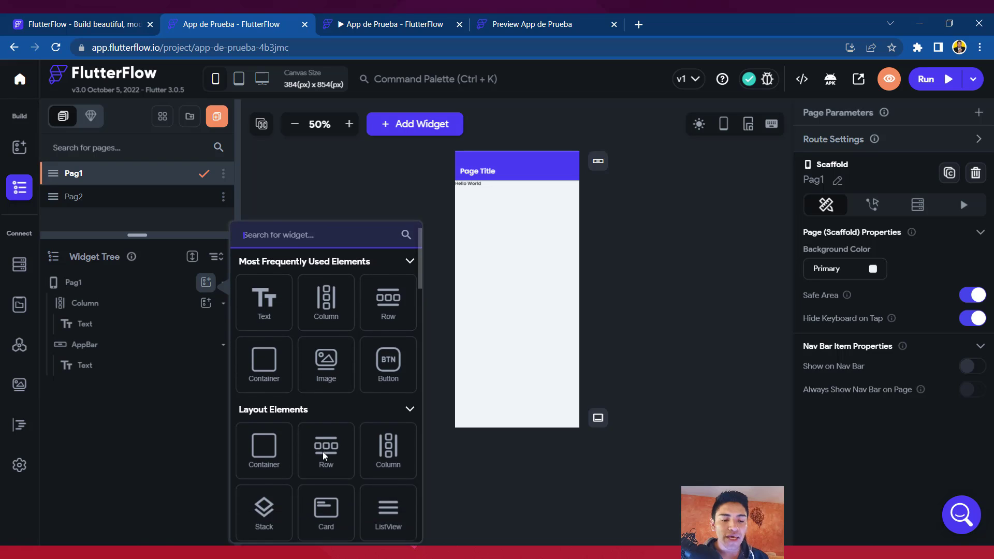
{"action": "left_click", "coordinate": [276, 304]}
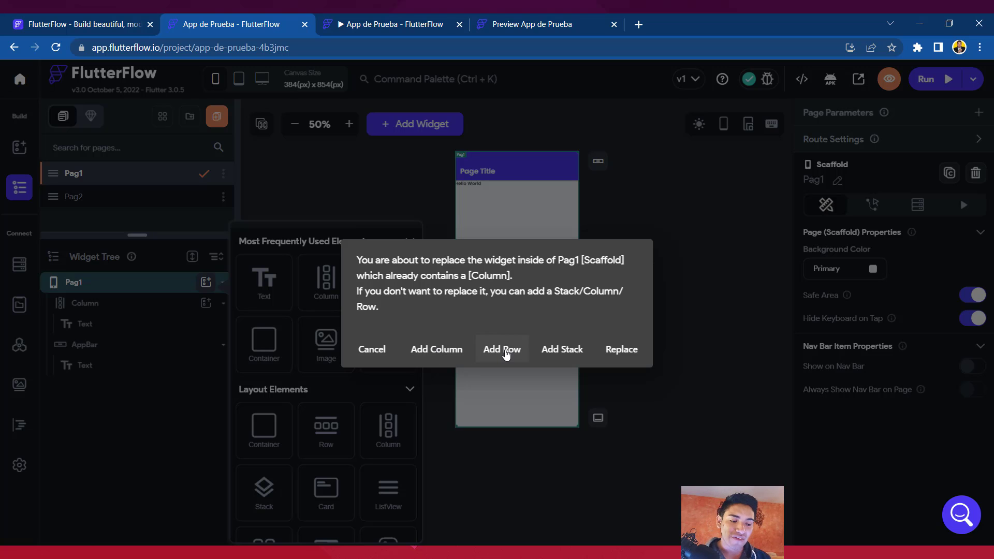
{"action": "left_click", "coordinate": [448, 357]}
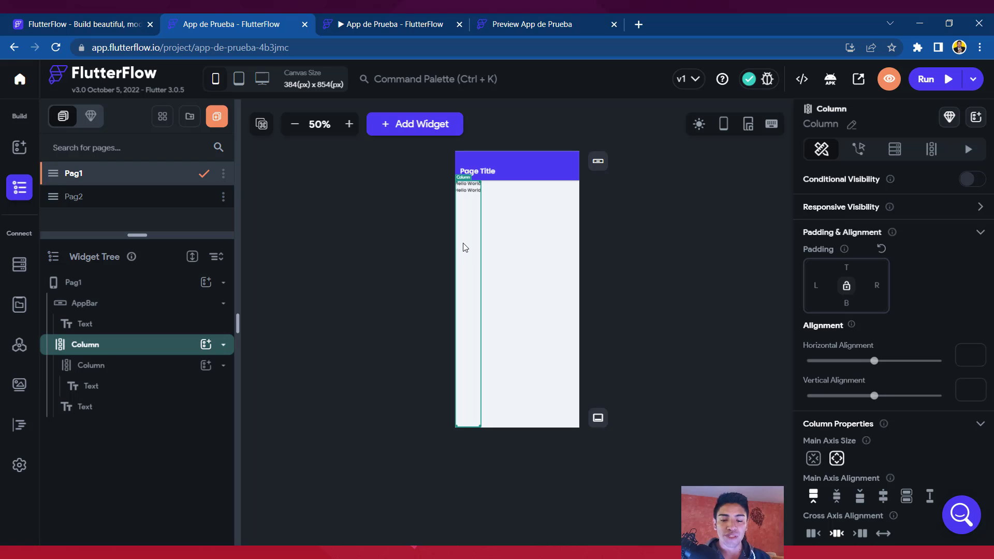
Inspect the new Text, the outer Column and the nested Text in Pag1's widget tree
{"action": "left_click", "coordinate": [96, 409]}
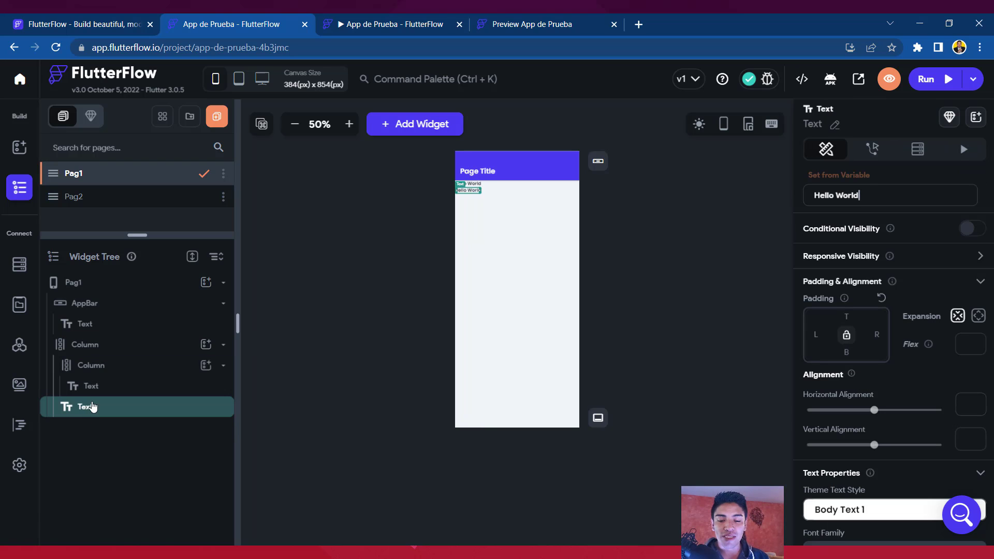
{"action": "left_click", "coordinate": [80, 348]}
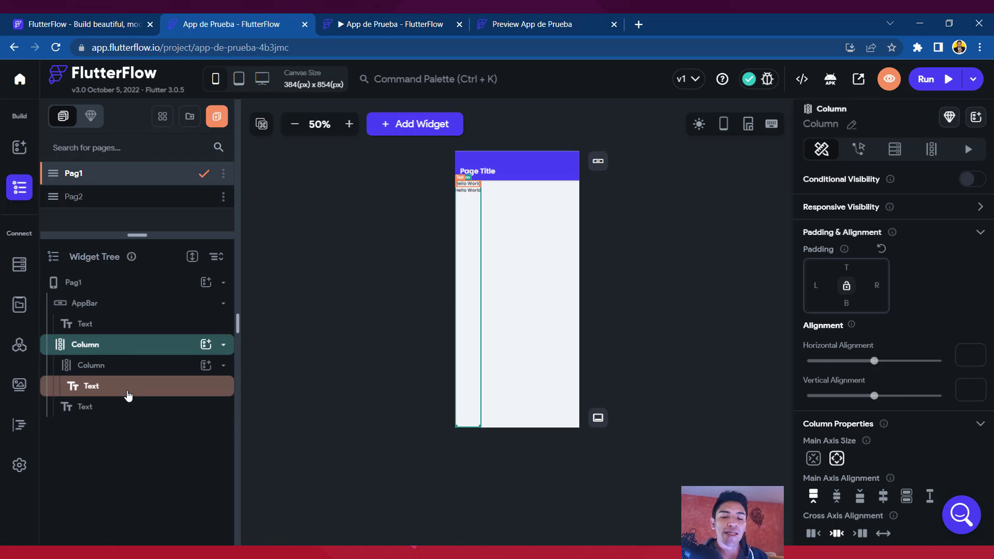
{"action": "left_click", "coordinate": [128, 395]}
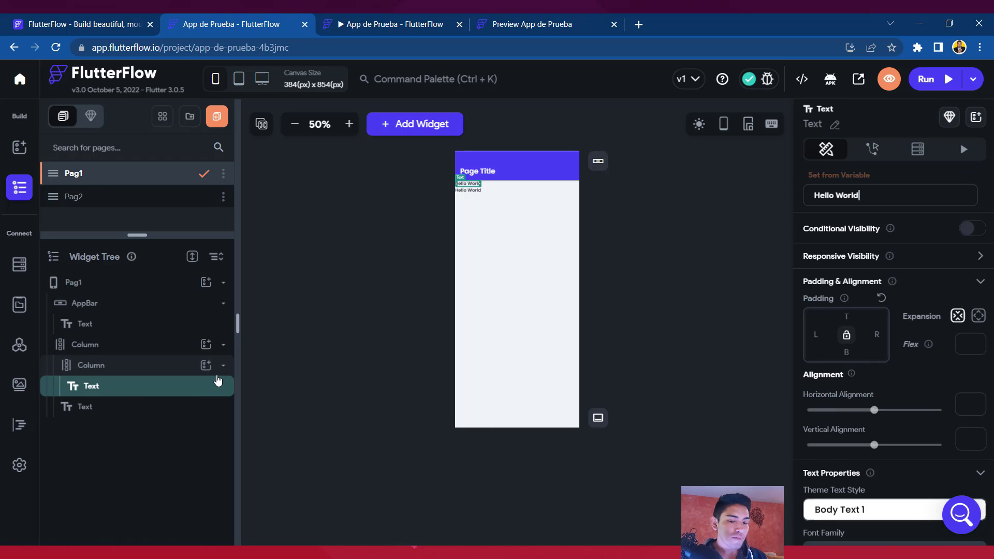
Select the nested Column and review its padding, alignment, axis and scrolling properties
{"action": "left_click", "coordinate": [130, 365]}
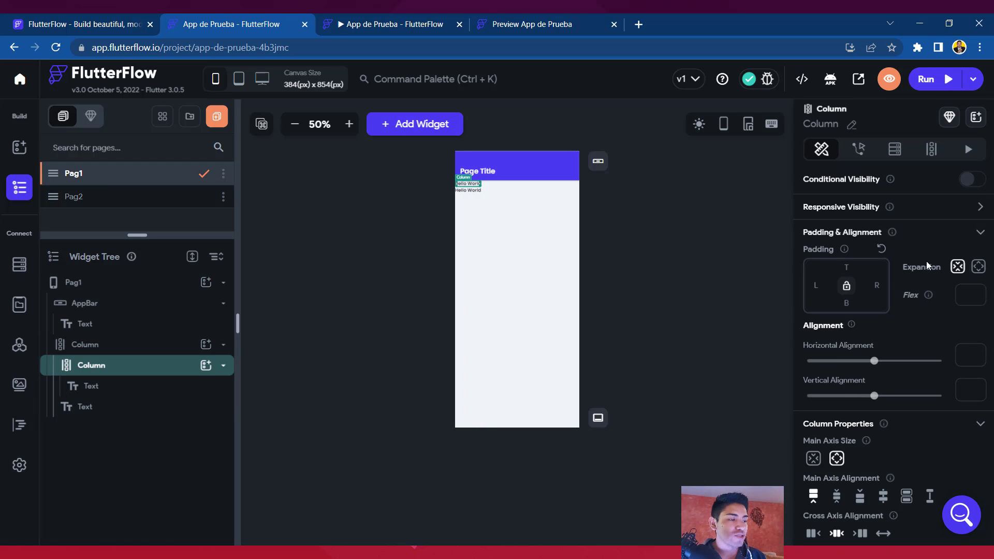
{"action": "scroll", "coordinate": [930, 254], "scroll_direction": "down", "scroll_amount": 2}
{"action": "scroll", "coordinate": [931, 253], "scroll_direction": "up", "scroll_amount": 2}
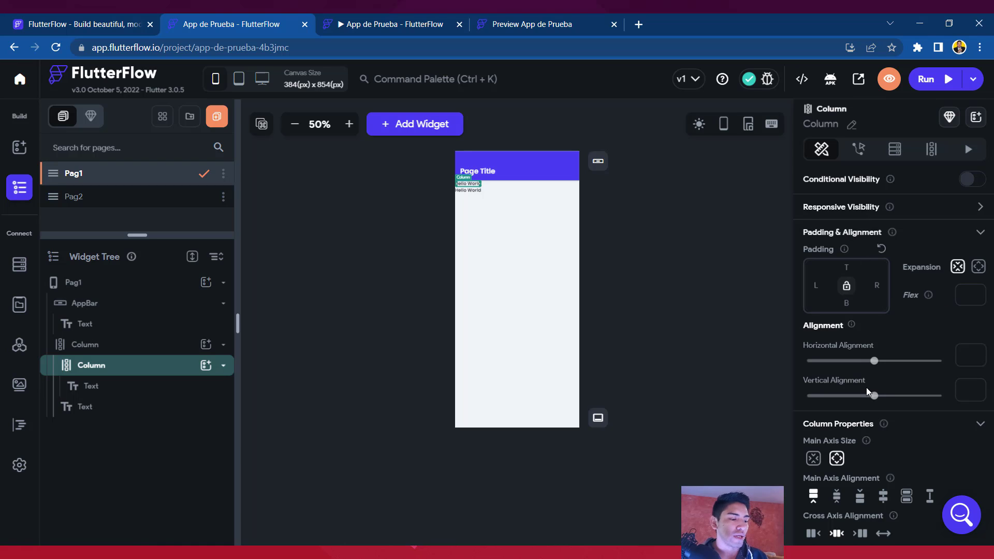
{"action": "scroll", "coordinate": [868, 391], "scroll_direction": "down", "scroll_amount": 2}
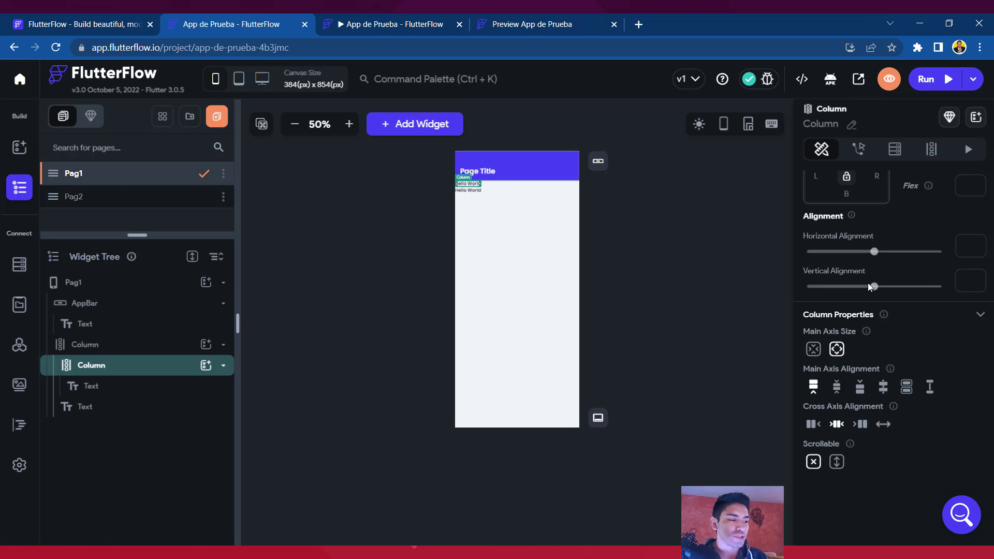
{"action": "scroll", "coordinate": [868, 283], "scroll_direction": "up", "scroll_amount": 2}
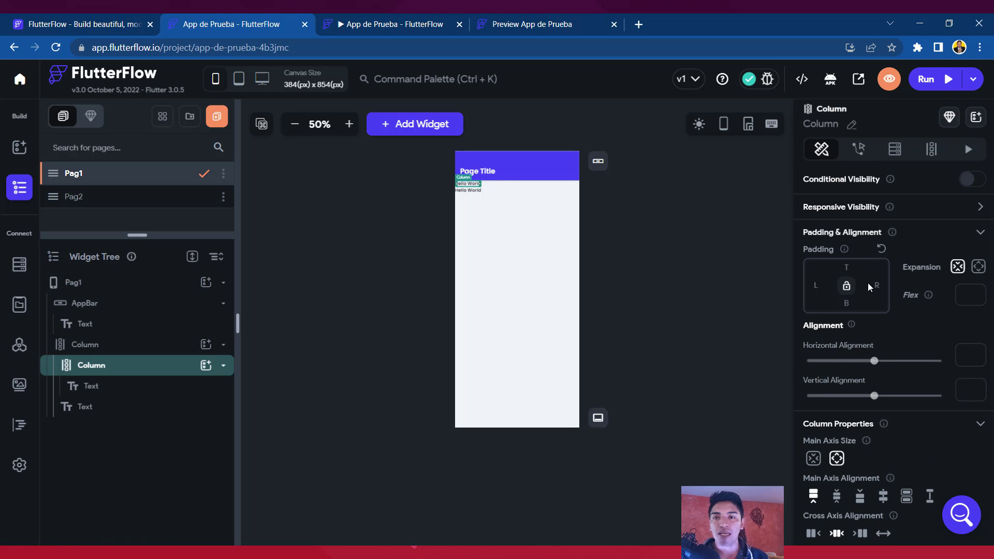
Add an On Tap action to the nested Column and browse the available triggers and action types without choosing one
{"action": "left_click", "coordinate": [860, 150]}
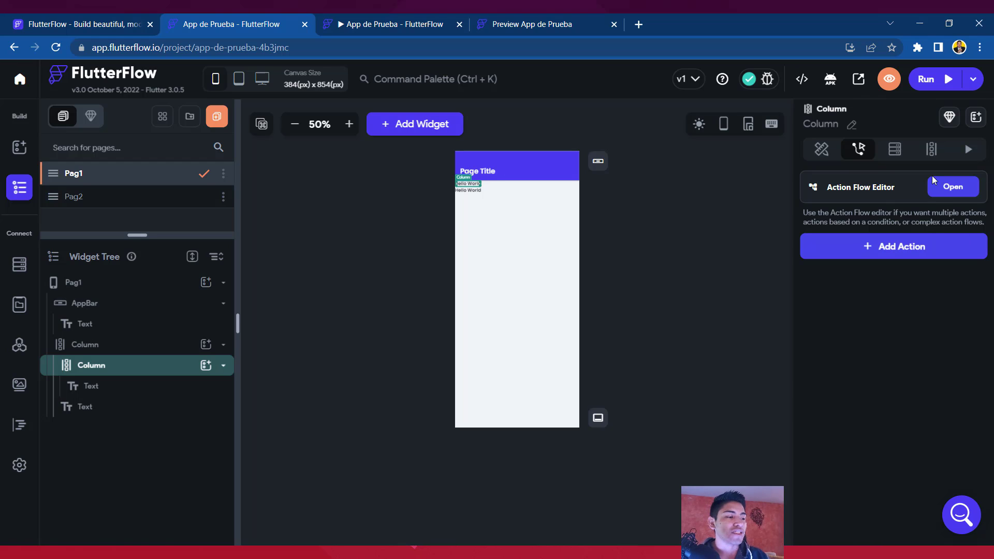
{"action": "left_click", "coordinate": [889, 258]}
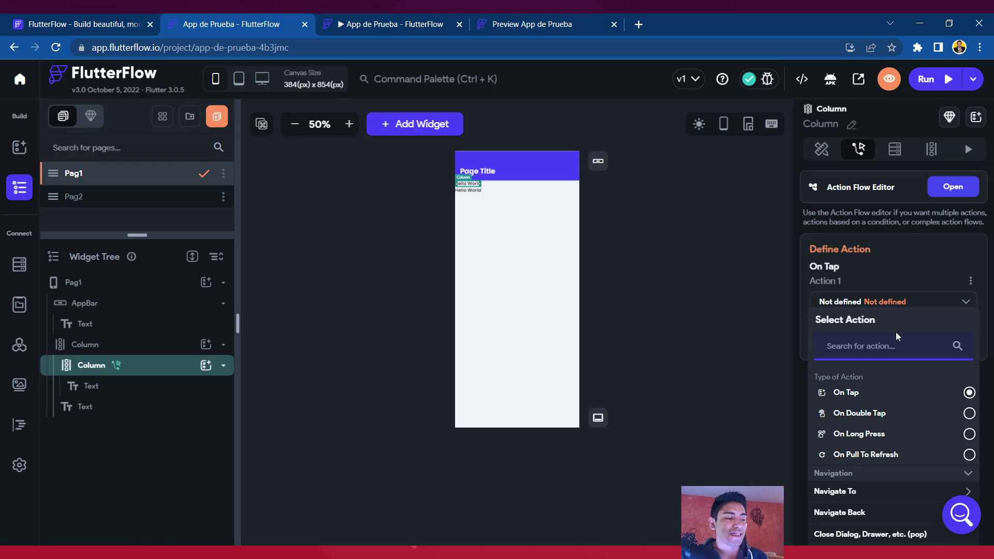
{"action": "scroll", "coordinate": [900, 389], "scroll_direction": "down", "scroll_amount": 2}
{"action": "scroll", "coordinate": [900, 389], "scroll_direction": "down", "scroll_amount": 7}
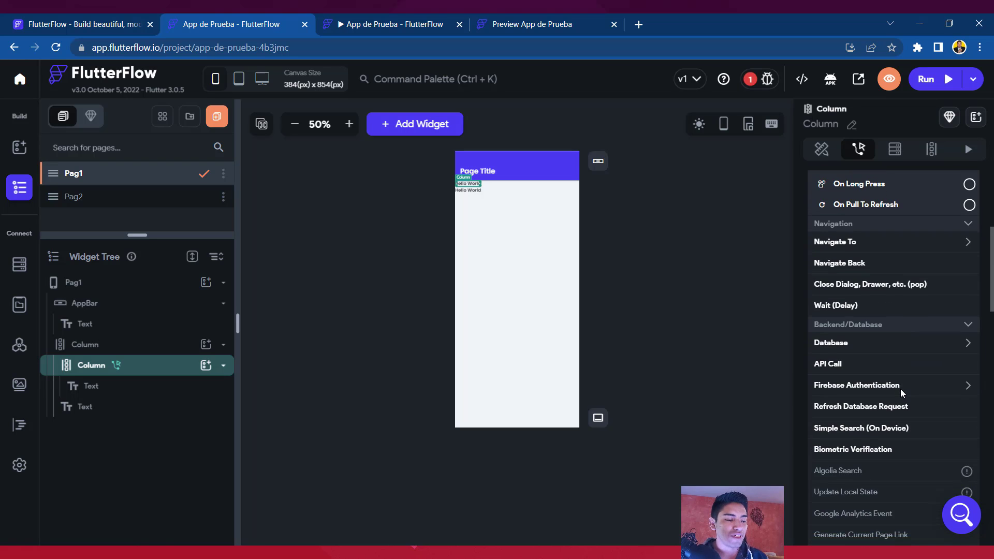
{"action": "scroll", "coordinate": [900, 390], "scroll_direction": "up", "scroll_amount": 5}
{"action": "scroll", "coordinate": [900, 389], "scroll_direction": "up", "scroll_amount": 2}
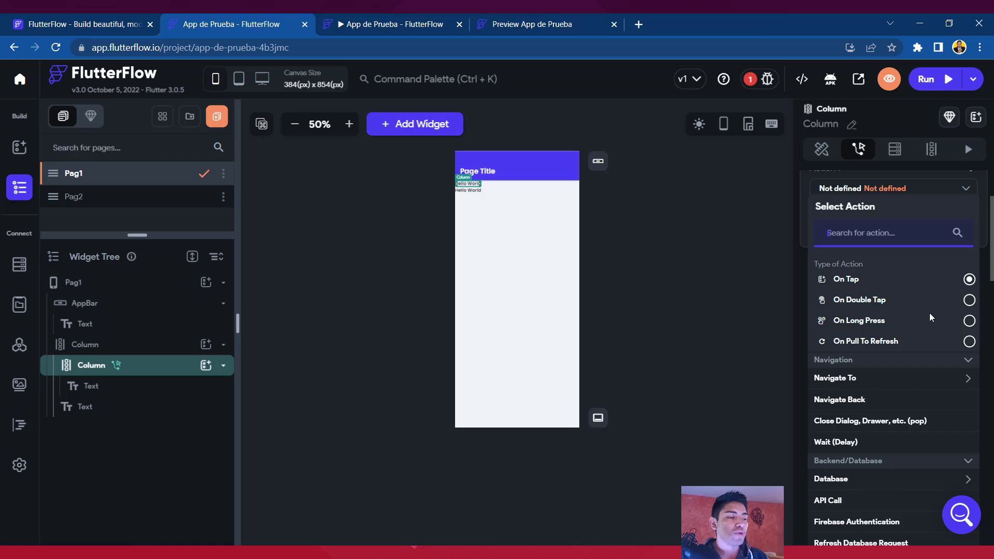
{"action": "scroll", "coordinate": [930, 313], "scroll_direction": "up", "scroll_amount": 3}
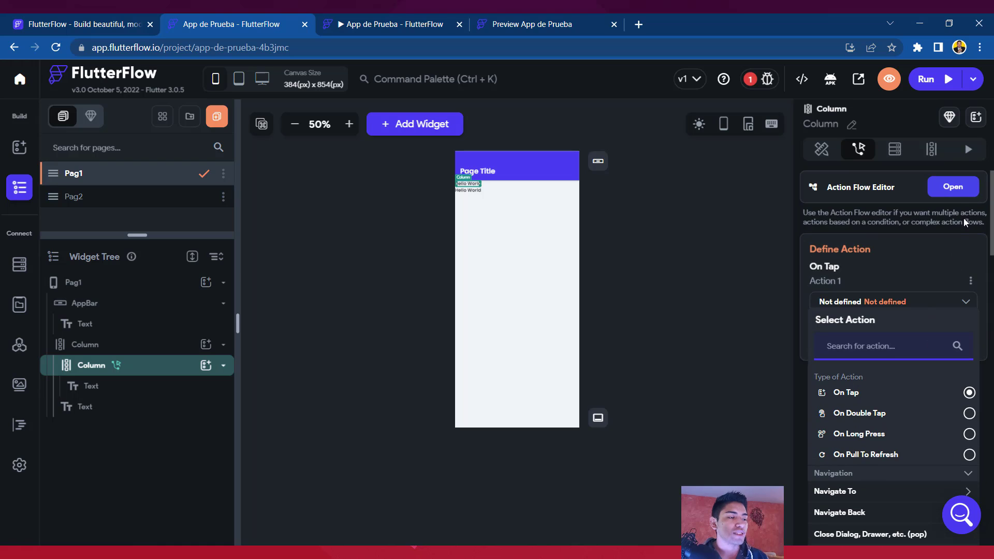
Check the undefined On Tap action's issues in the Action Flow Editor, and delete the action
{"action": "left_click", "coordinate": [953, 187]}
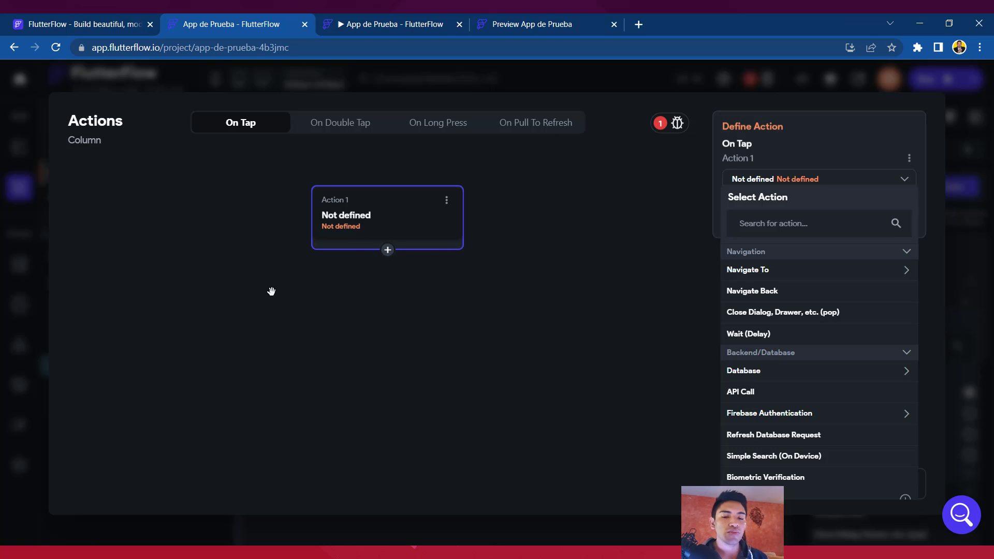
{"action": "left_click", "coordinate": [670, 129]}
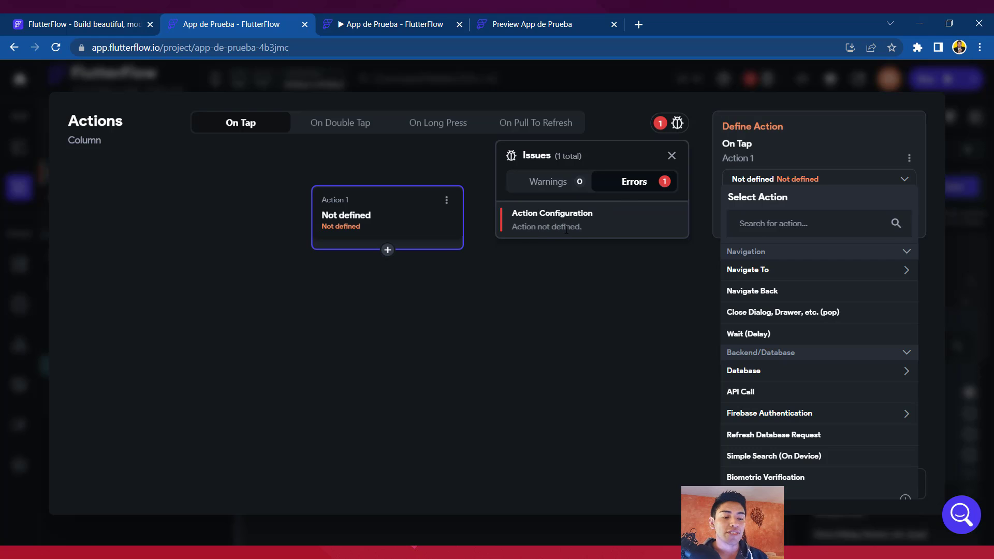
{"action": "left_click", "coordinate": [447, 200]}
{"action": "left_click", "coordinate": [446, 200]}
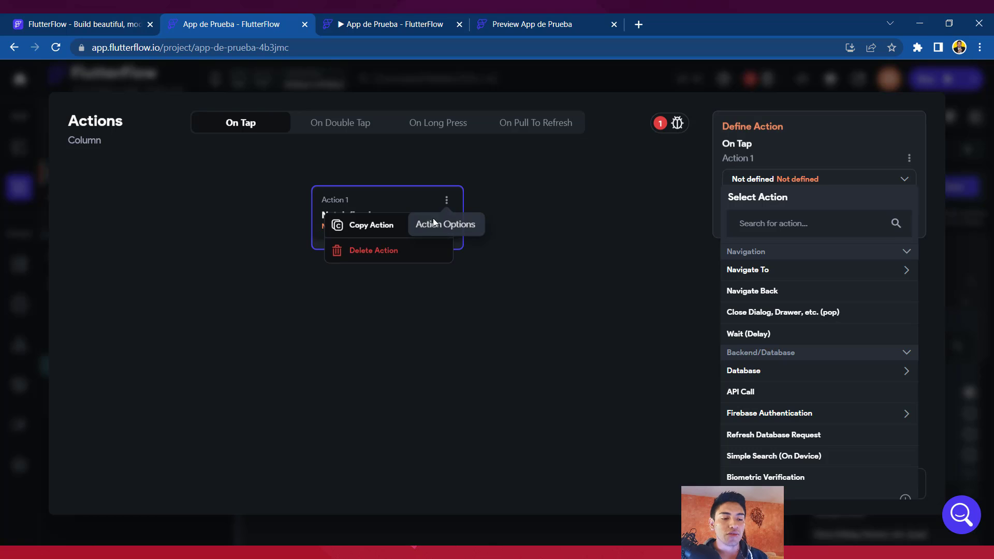
{"action": "left_click", "coordinate": [382, 250]}
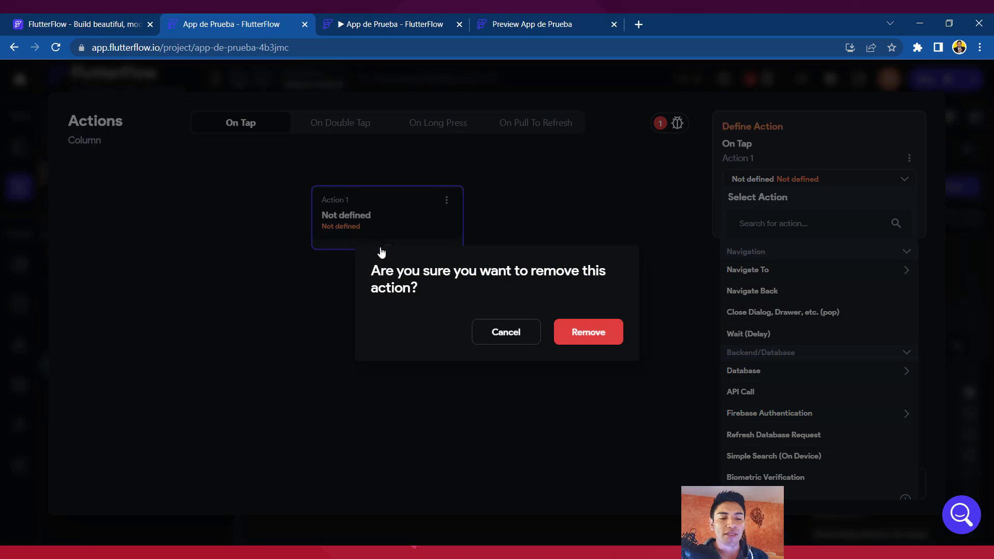
{"action": "left_click", "coordinate": [605, 342]}
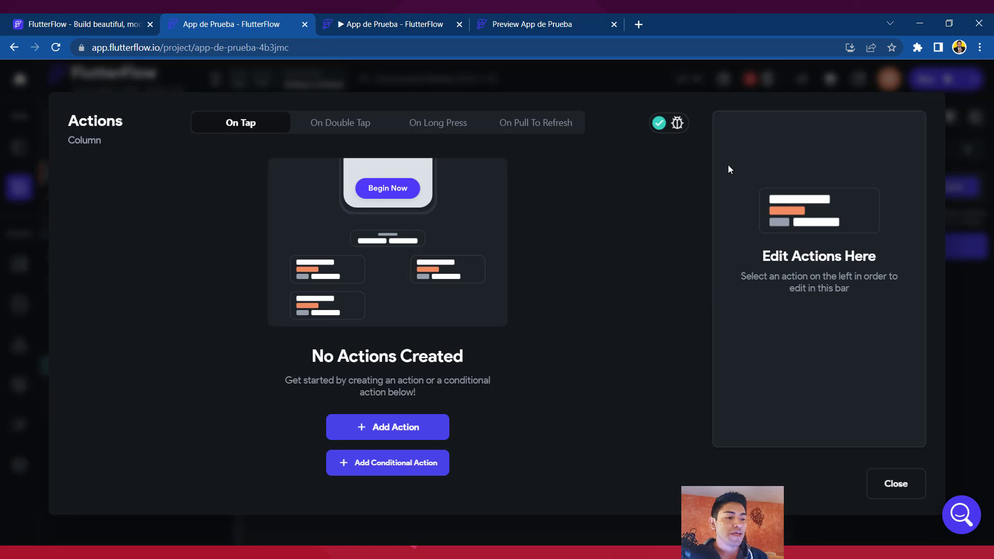
{"action": "left_click", "coordinate": [897, 485]}
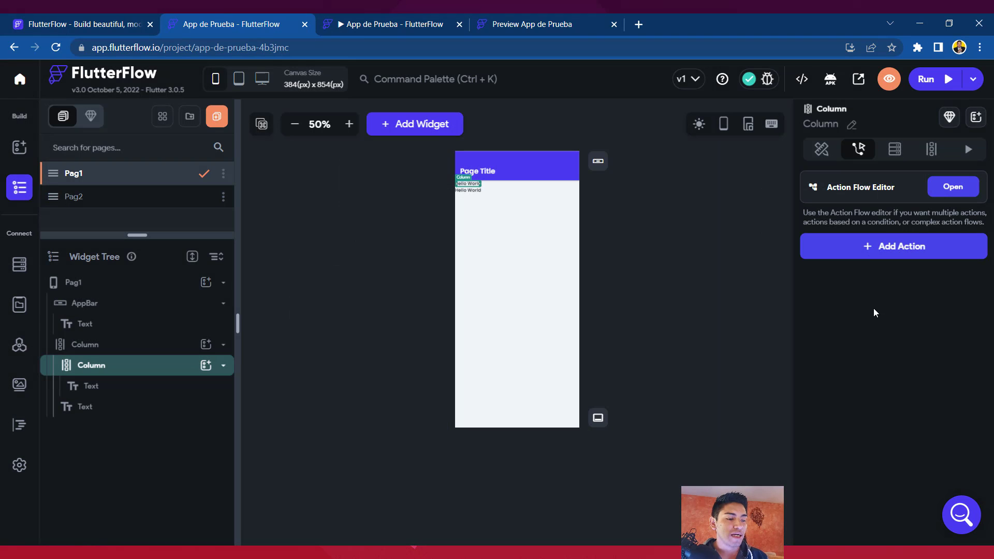
Review the nested Column's backend query types, children-from-variable settings and animation options, and return to its general properties
{"action": "left_click", "coordinate": [892, 149]}
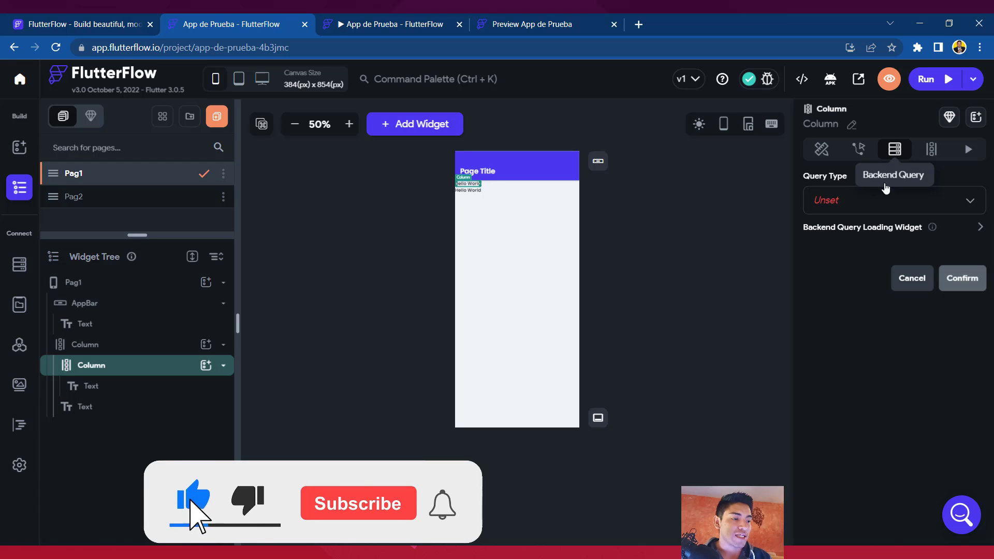
{"action": "left_click", "coordinate": [858, 206]}
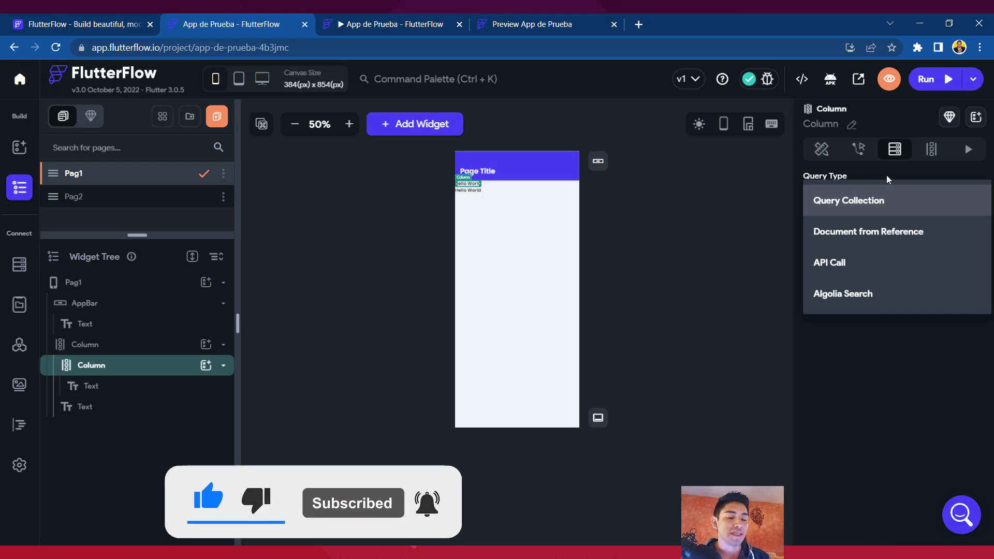
{"action": "left_click", "coordinate": [929, 154]}
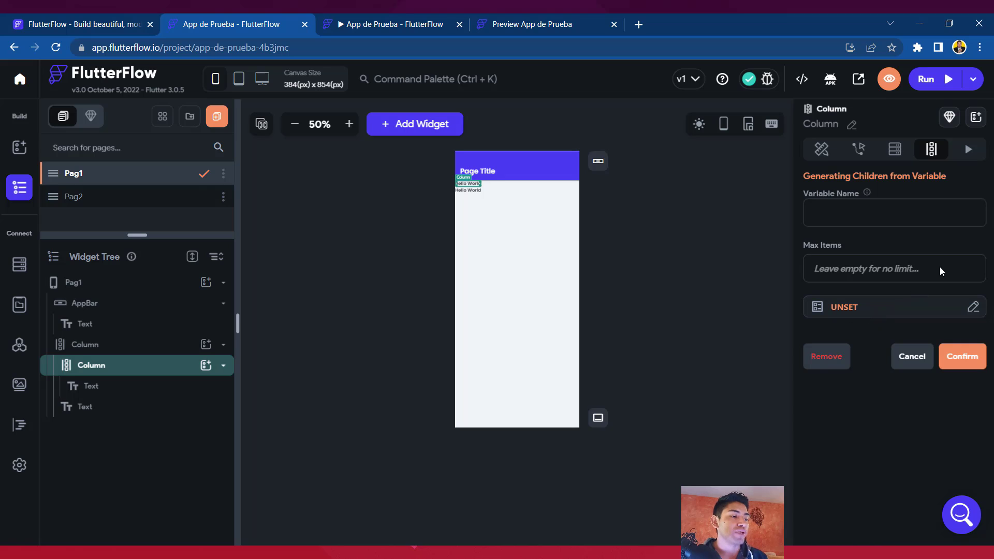
{"action": "left_click", "coordinate": [969, 151]}
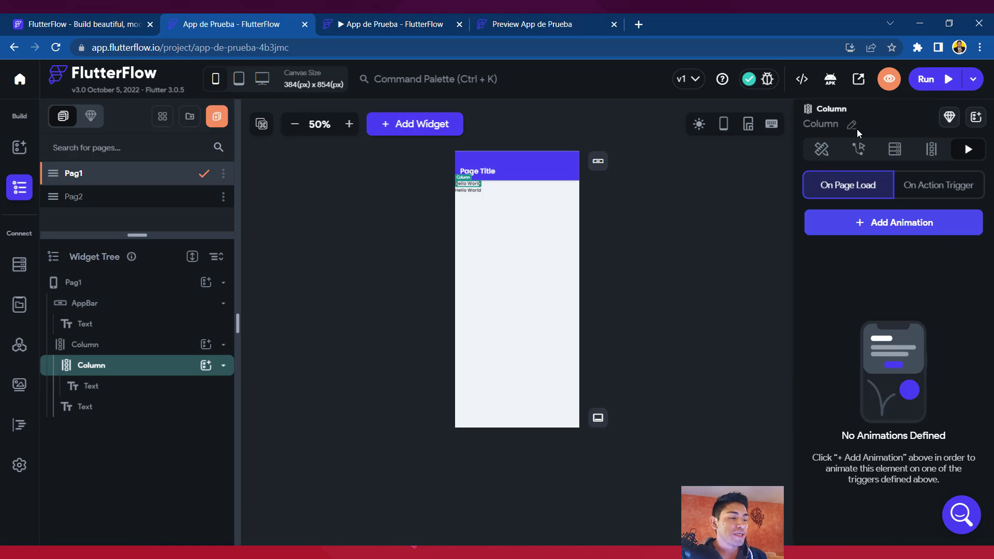
{"action": "left_click", "coordinate": [829, 149]}
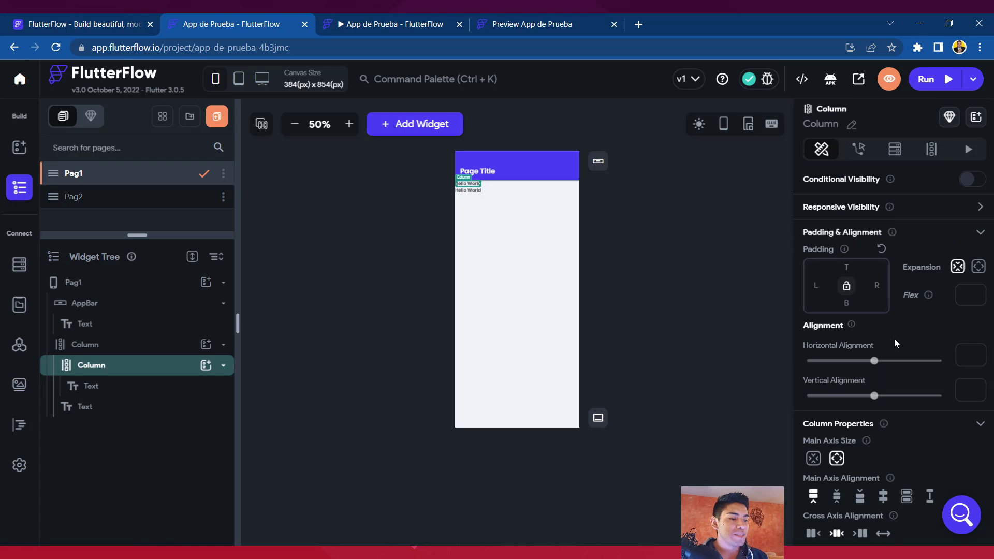
{"action": "scroll", "coordinate": [887, 353], "scroll_direction": "down", "scroll_amount": 3}
{"action": "scroll", "coordinate": [888, 352], "scroll_direction": "up", "scroll_amount": 3}
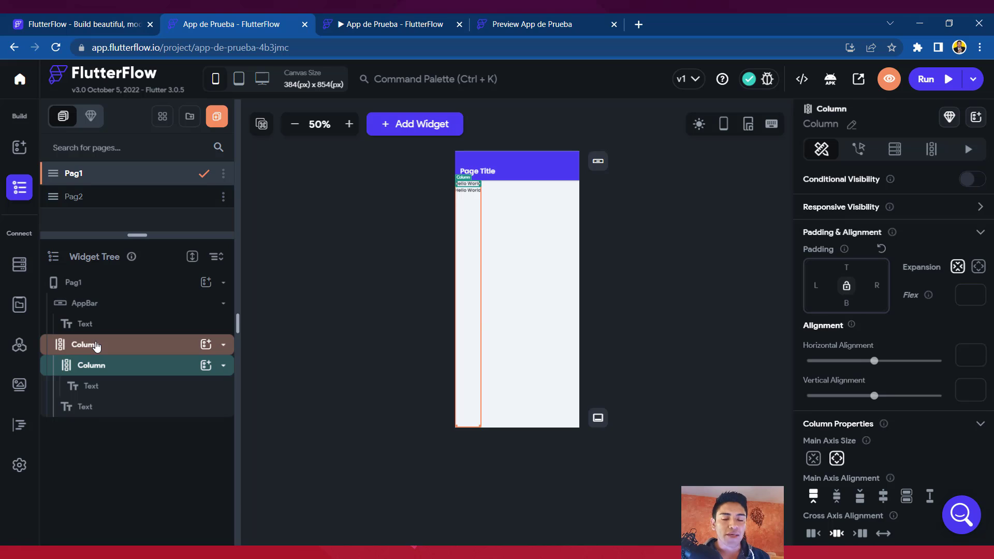
Replace the text of the Text widget inside the nested Column with "Hola, bienvenidos a nuestra leccioón"
{"action": "left_click", "coordinate": [110, 397]}
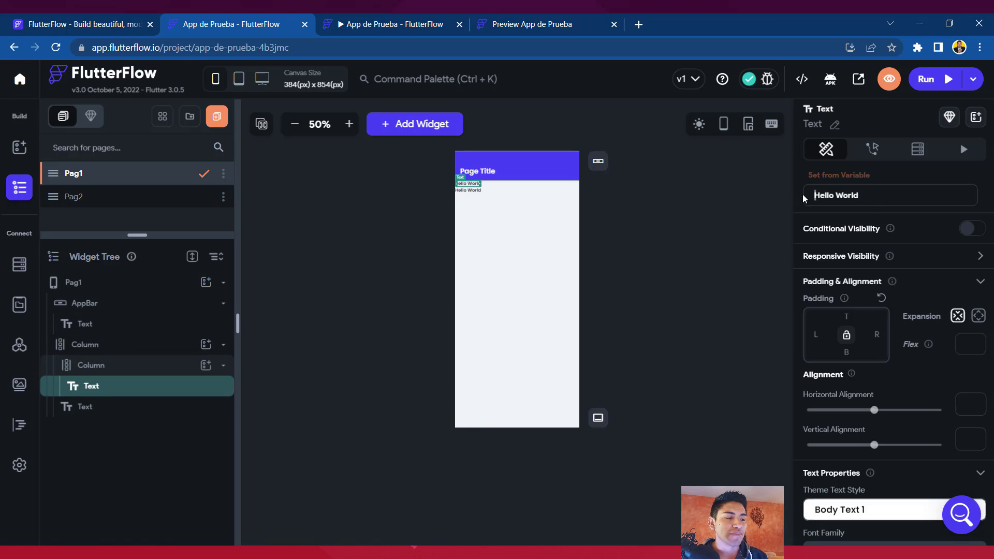
{"action": "left_click_drag", "start_coordinate": [809, 195], "coordinate": [873, 200]}
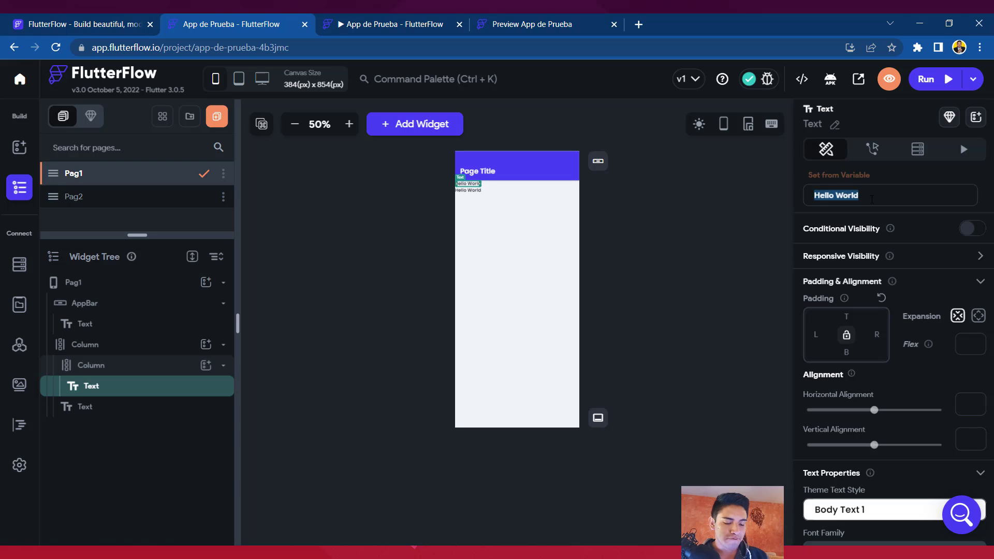
{"action": "type", "text": "Hola"}
{"action": "key", "text": "BackSpace"}
{"action": "key", "text": "BackSpace"}
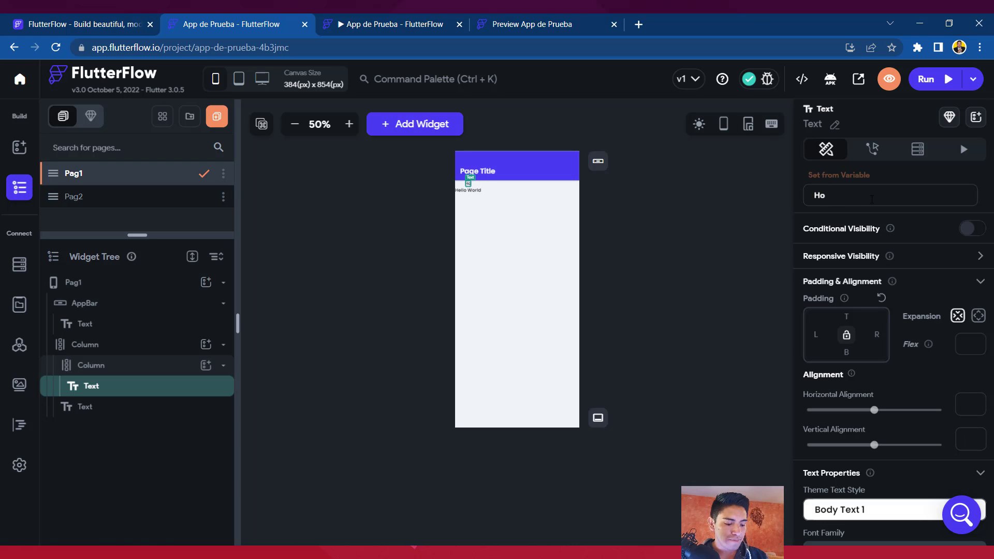
{"action": "type", "text": "la,bien"}
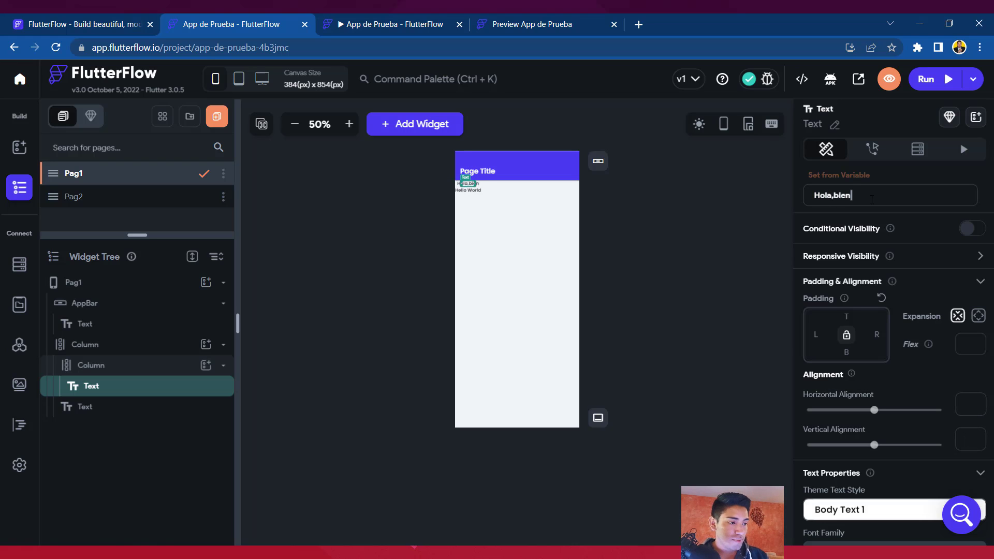
{"action": "key", "text": "BackSpace"}
{"action": "key", "text": "BackSpace"}
{"action": "key", "text": "BackSpace"}
{"action": "key", "text": "BackSpace"}
{"action": "key", "text": "BackSpace"}
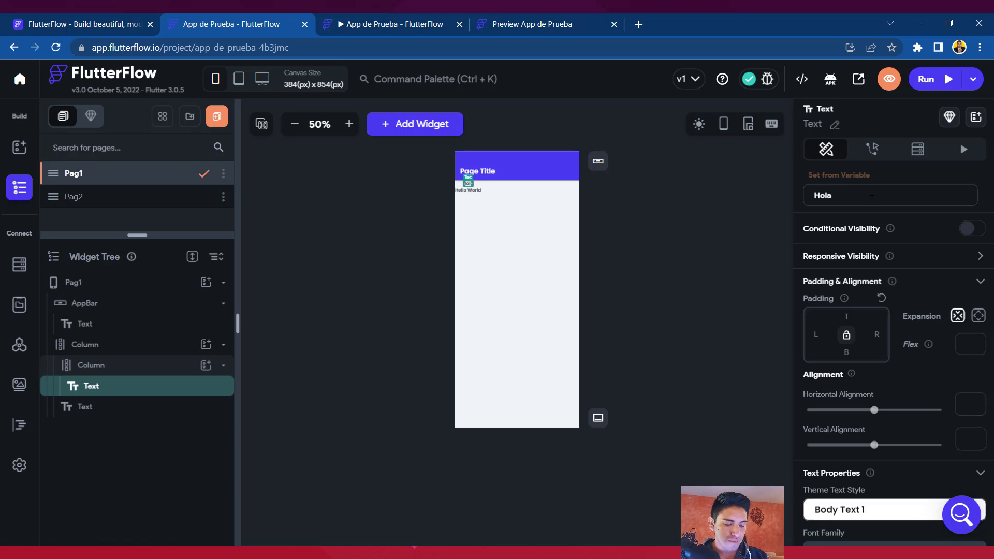
{"action": "type", "text": ", bienvenido"}
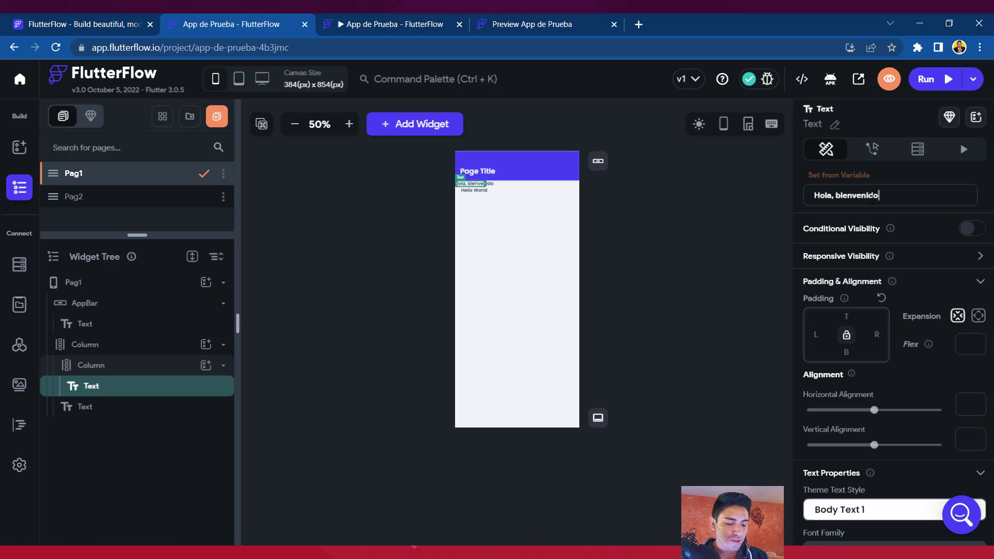
{"action": "type", "text": "s a nuestra "}
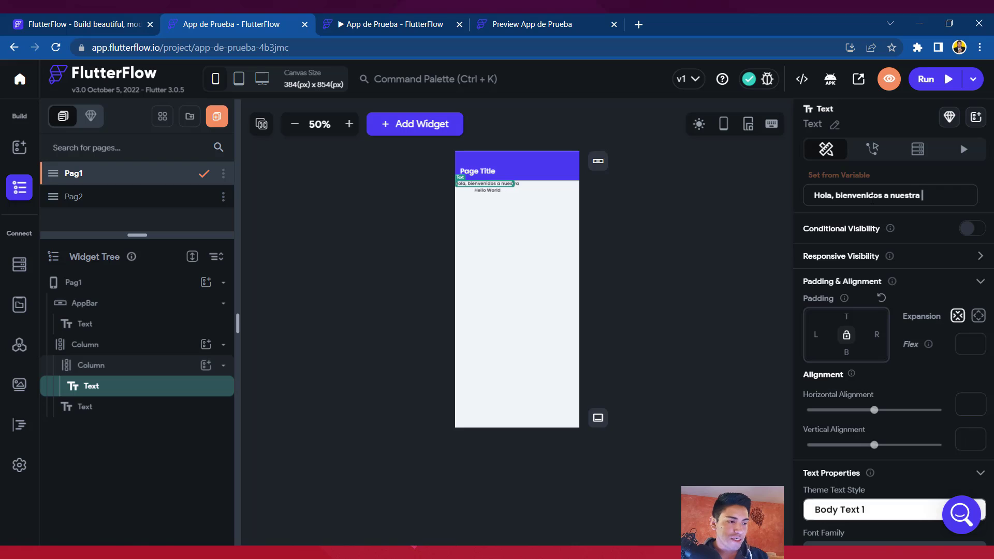
{"action": "type", "text": "leccioón"}
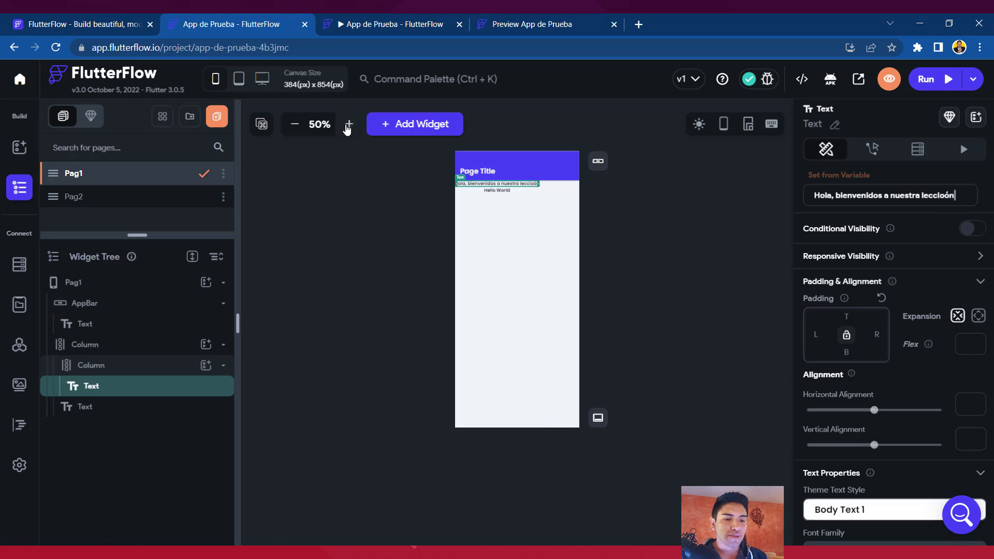
Examine the outer Column's bounds, alignment and axis properties, and how the nested Text sits inside it on the canvas
{"action": "left_click", "coordinate": [348, 125]}
{"action": "left_click", "coordinate": [348, 124]}
{"action": "left_click", "coordinate": [348, 125]}
{"action": "left_click", "coordinate": [348, 125]}
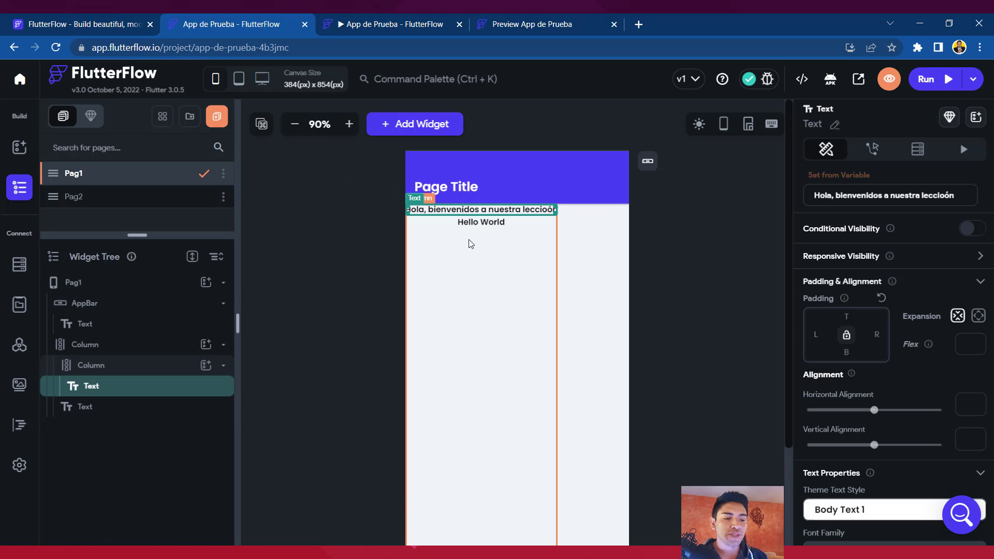
{"action": "left_click", "coordinate": [530, 257]}
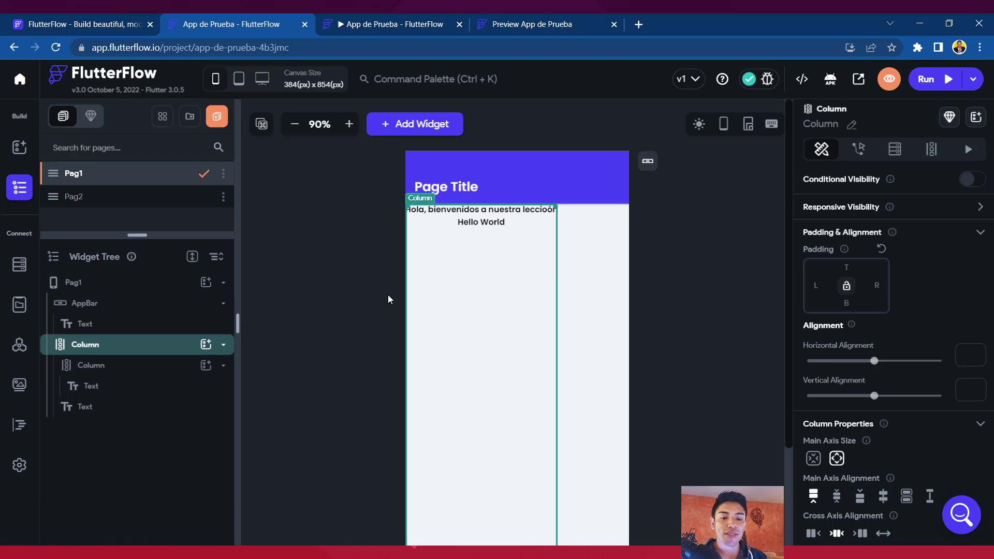
{"action": "scroll", "coordinate": [863, 386], "scroll_direction": "down", "scroll_amount": 3}
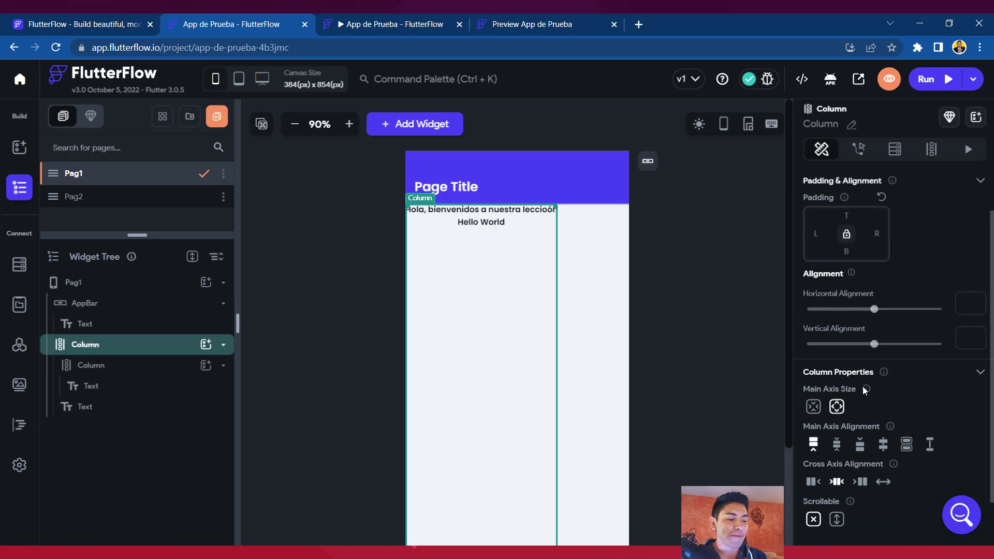
{"action": "scroll", "coordinate": [863, 387], "scroll_direction": "up", "scroll_amount": 3}
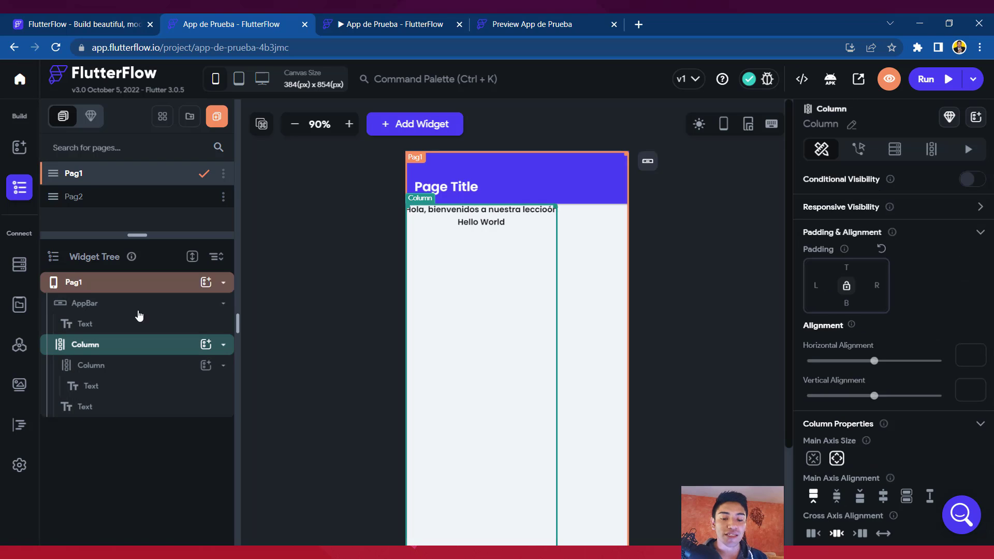
{"action": "left_click", "coordinate": [103, 392]}
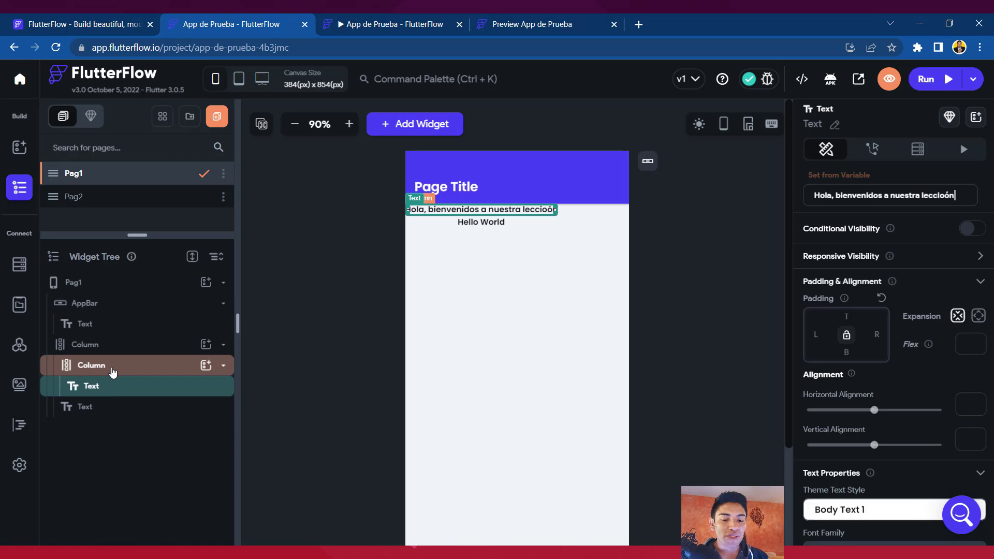
Set the nested Column's expansion to fill the space along the main axis, comparing it with the unexpanded setting
{"action": "left_click", "coordinate": [113, 372]}
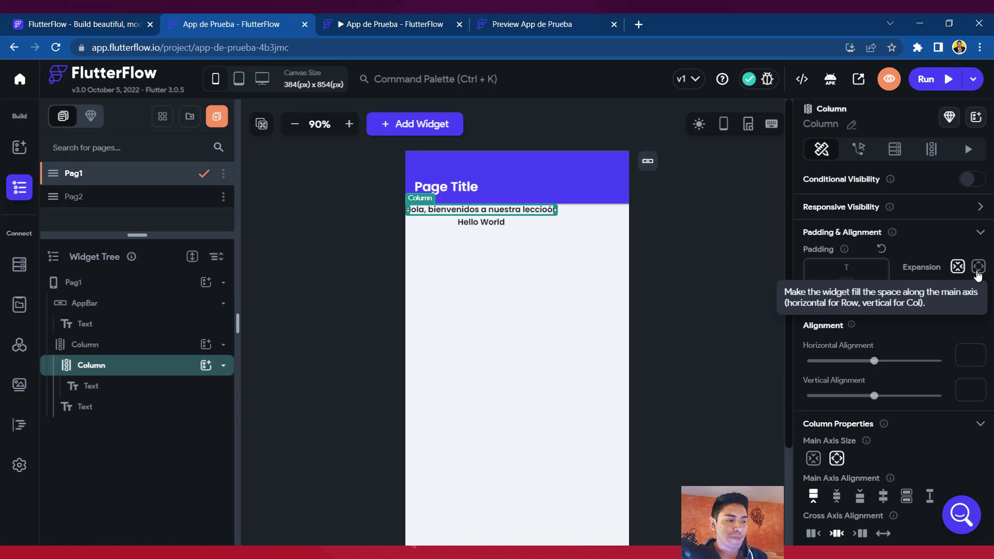
{"action": "left_click", "coordinate": [978, 267]}
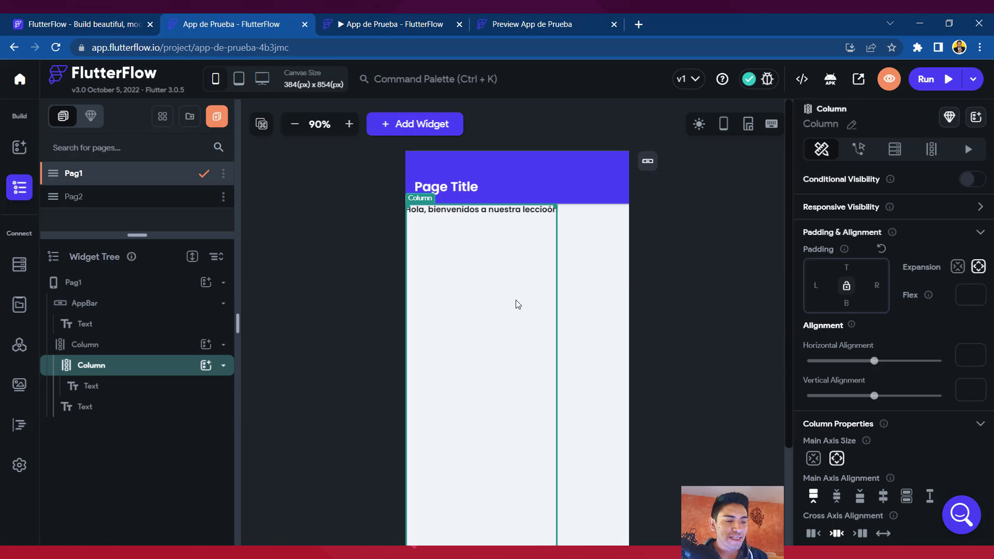
{"action": "left_click", "coordinate": [954, 273]}
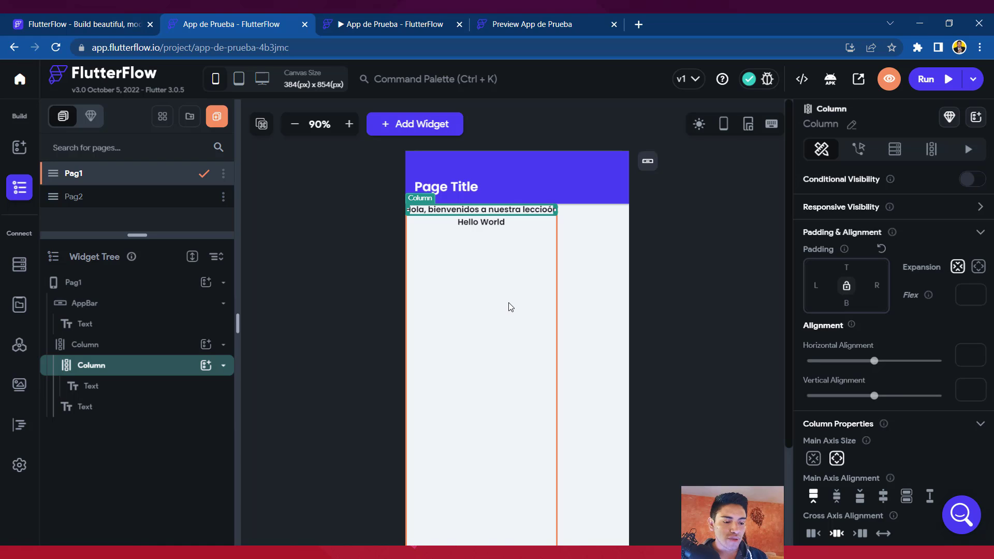
{"action": "left_click", "coordinate": [295, 124]}
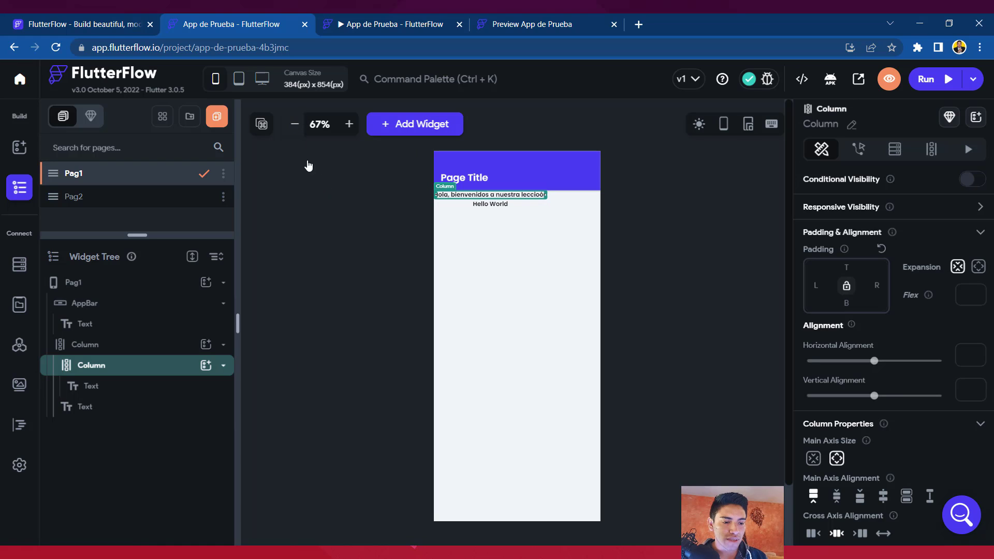
{"action": "left_click", "coordinate": [978, 267]}
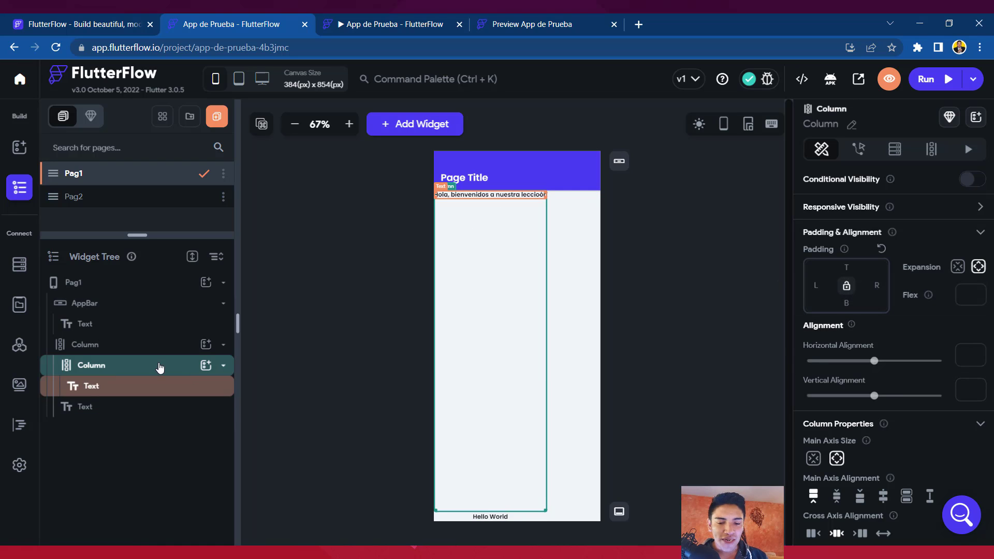
Collapse the nested Column in the widget tree and compare the outer Column with its two children, the nested Column and the "Hello World" Text
{"action": "left_click", "coordinate": [224, 368]}
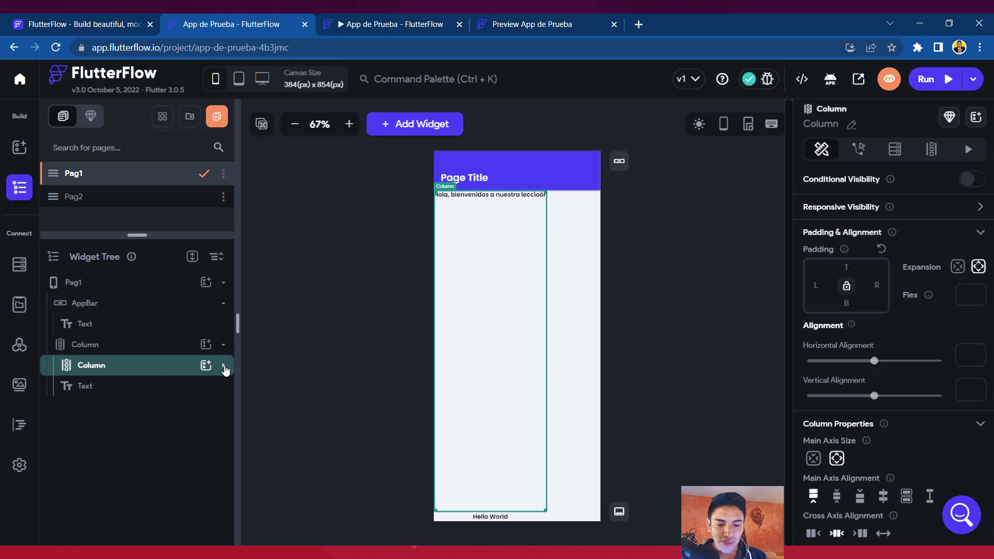
{"action": "left_click", "coordinate": [91, 368]}
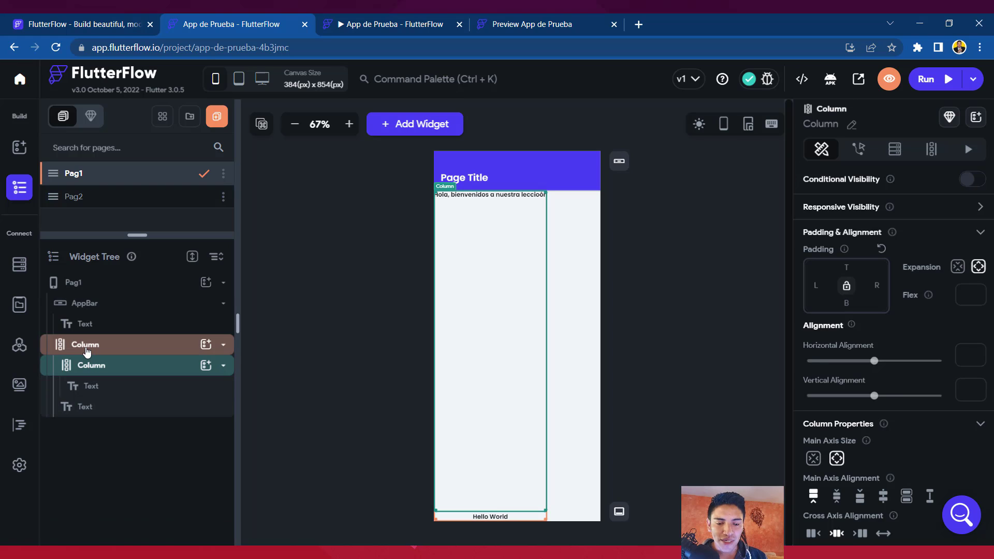
{"action": "left_click", "coordinate": [96, 347]}
{"action": "left_click", "coordinate": [224, 369]}
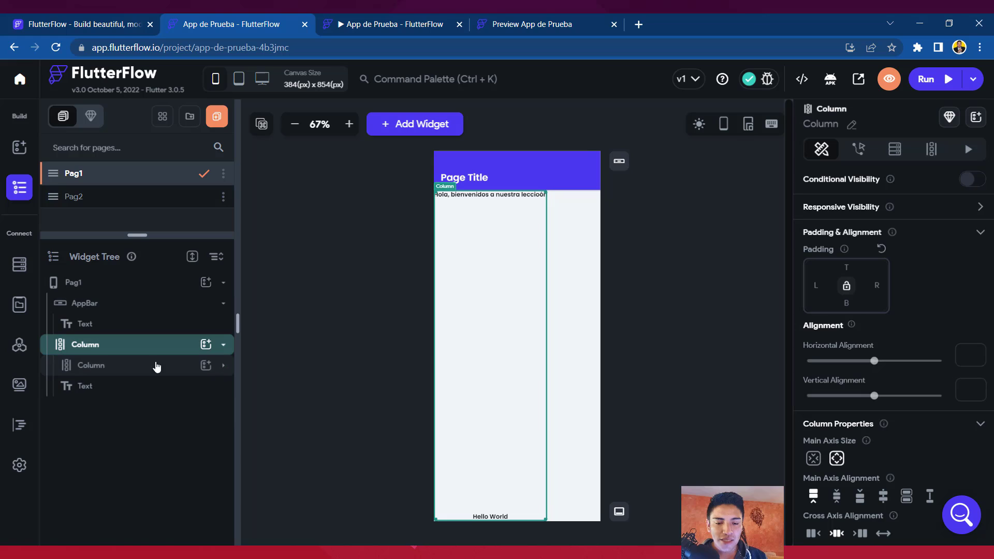
{"action": "left_click", "coordinate": [85, 368]}
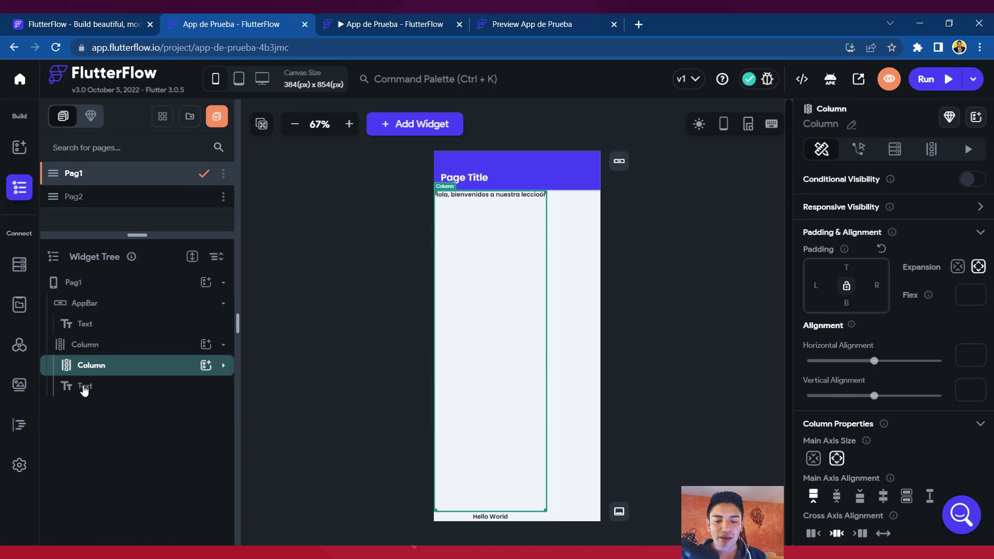
{"action": "left_click", "coordinate": [85, 389]}
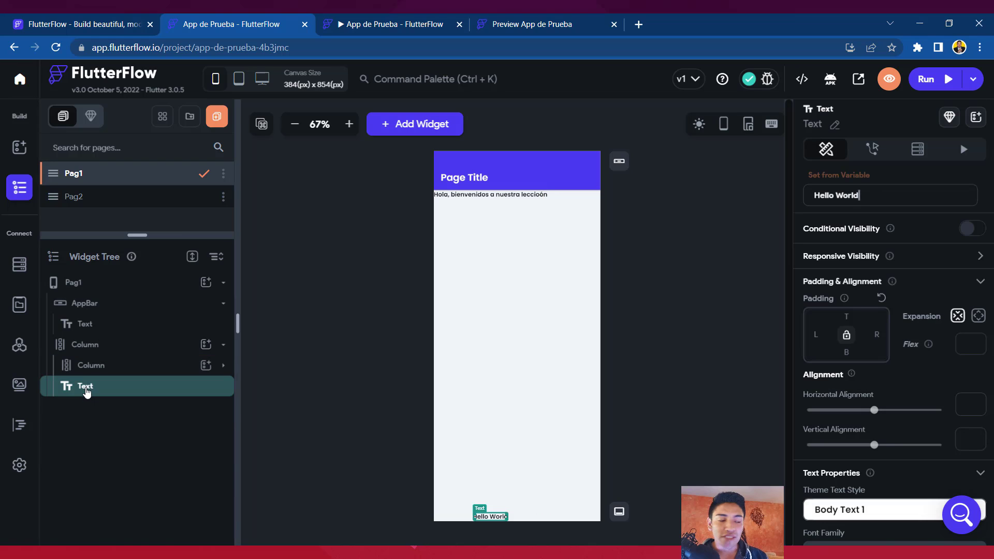
{"action": "left_click", "coordinate": [105, 368]}
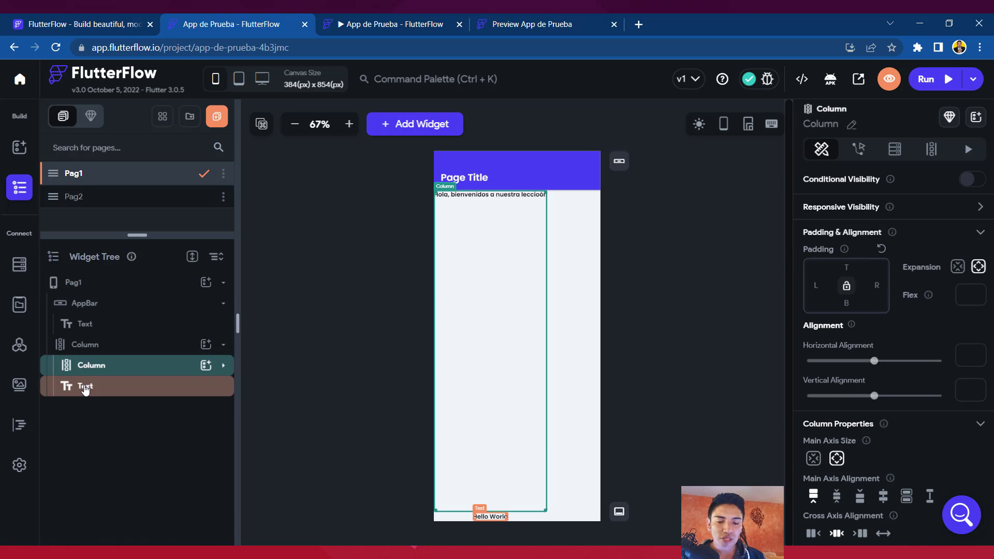
{"action": "left_click", "coordinate": [489, 517]}
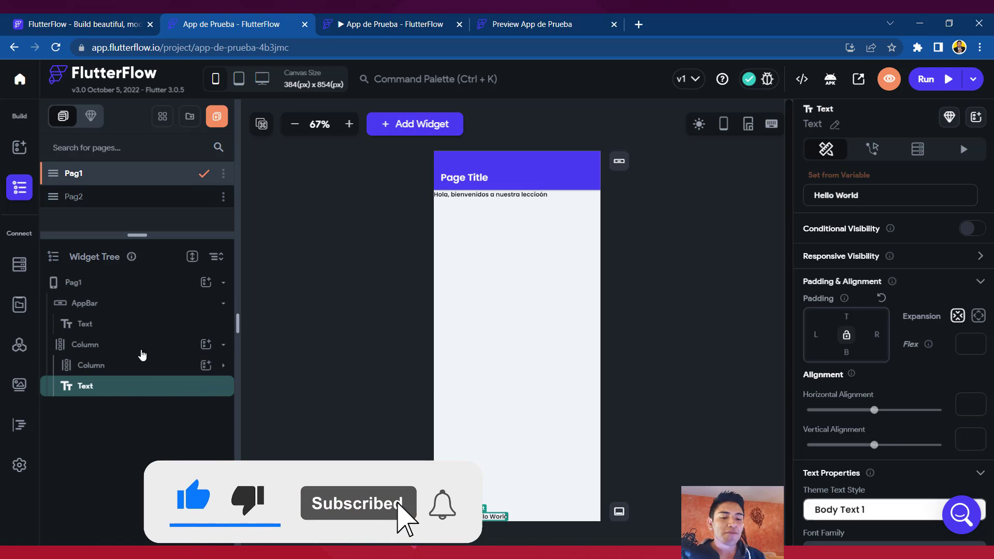
Add a Row to the outer Column, move the "Hello World" Text into it, and collapse the Row in the widget tree
{"action": "left_click", "coordinate": [207, 346]}
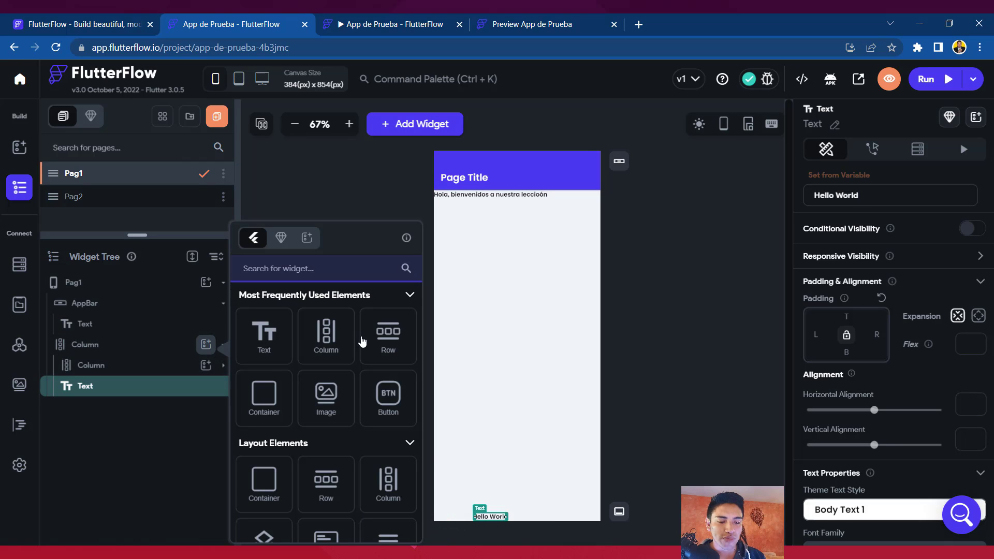
{"action": "left_click", "coordinate": [383, 352]}
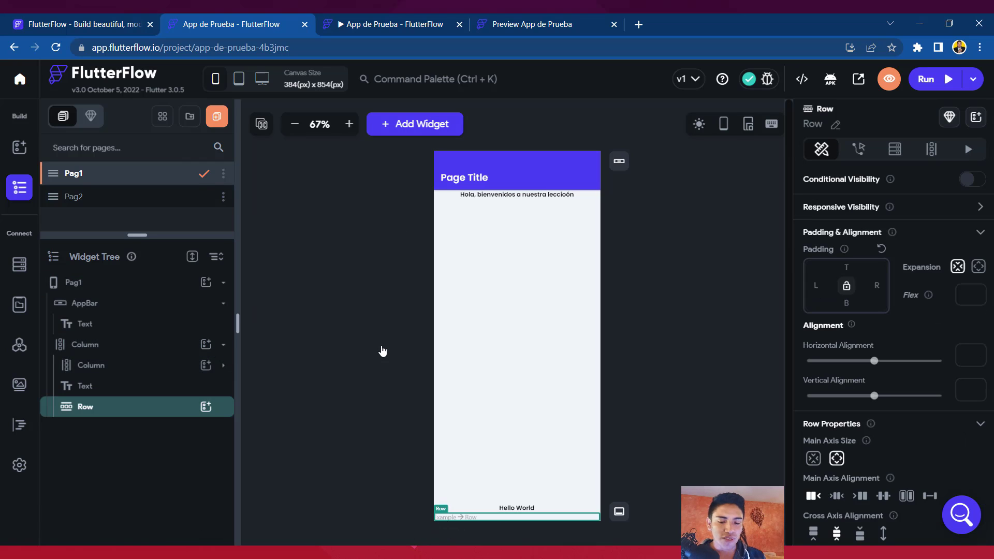
{"action": "left_click", "coordinate": [83, 391]}
{"action": "left_click_drag", "start_coordinate": [82, 391], "coordinate": [119, 395]}
{"action": "left_click", "coordinate": [223, 387]}
{"action": "left_click", "coordinate": [120, 387]}
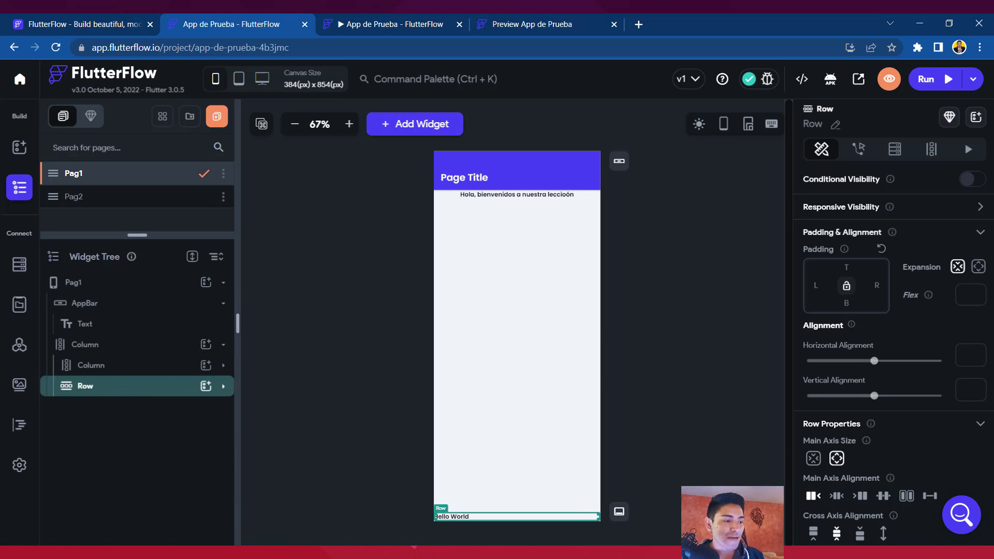
Expand the Row along the main axis with a flex of 2, and set the nested Column's flex to 8
{"action": "left_click", "coordinate": [979, 267]}
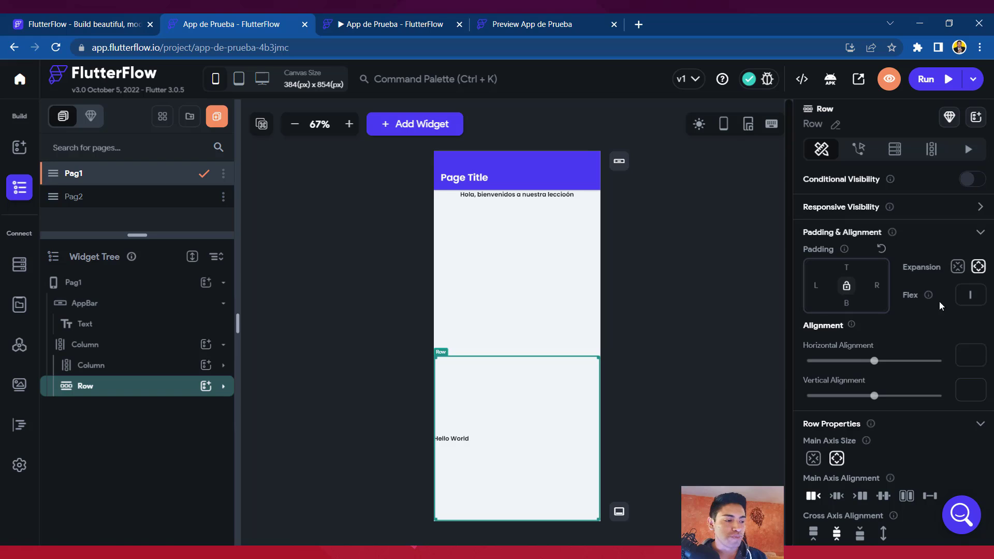
{"action": "type", "text": "2"}
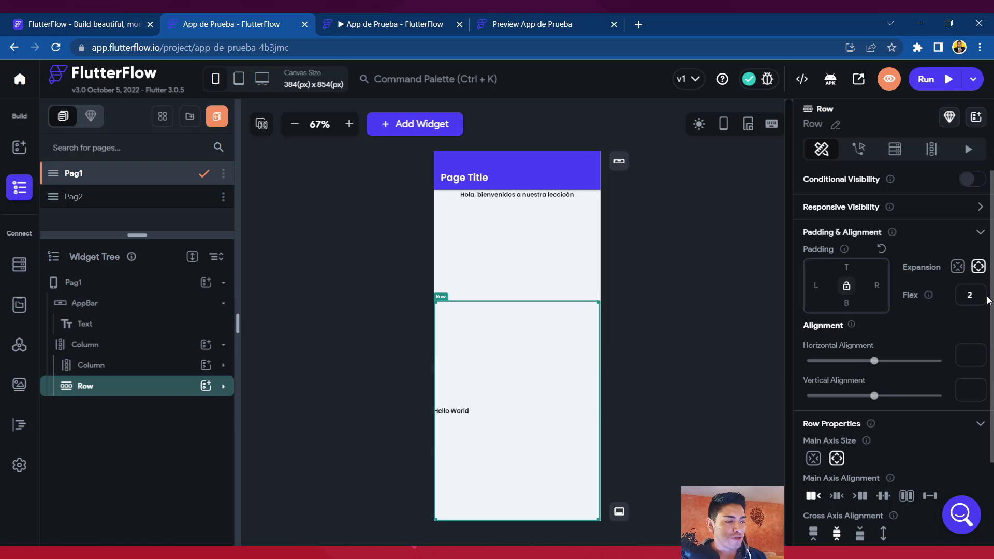
{"action": "left_click", "coordinate": [102, 369]}
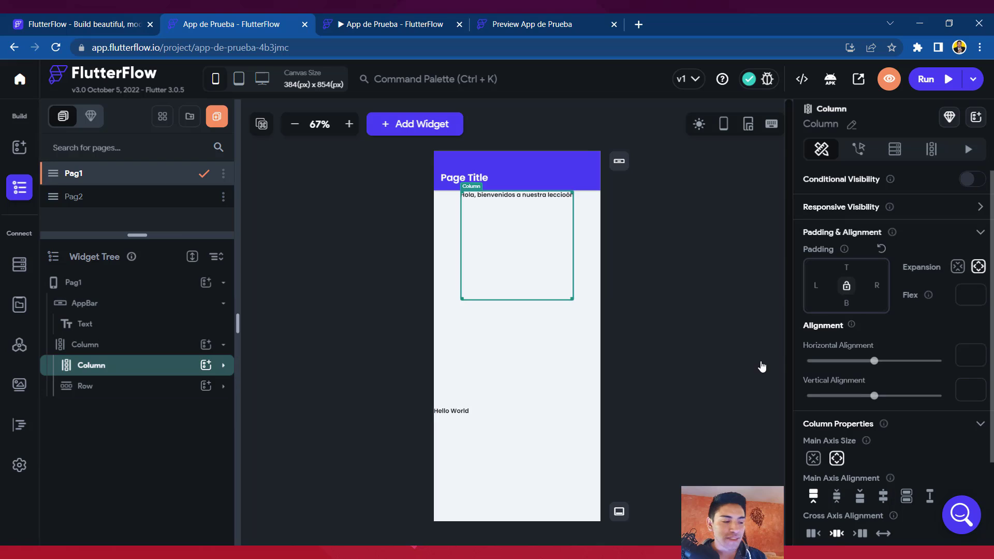
{"action": "left_click", "coordinate": [965, 297]}
{"action": "type", "text": "8"}
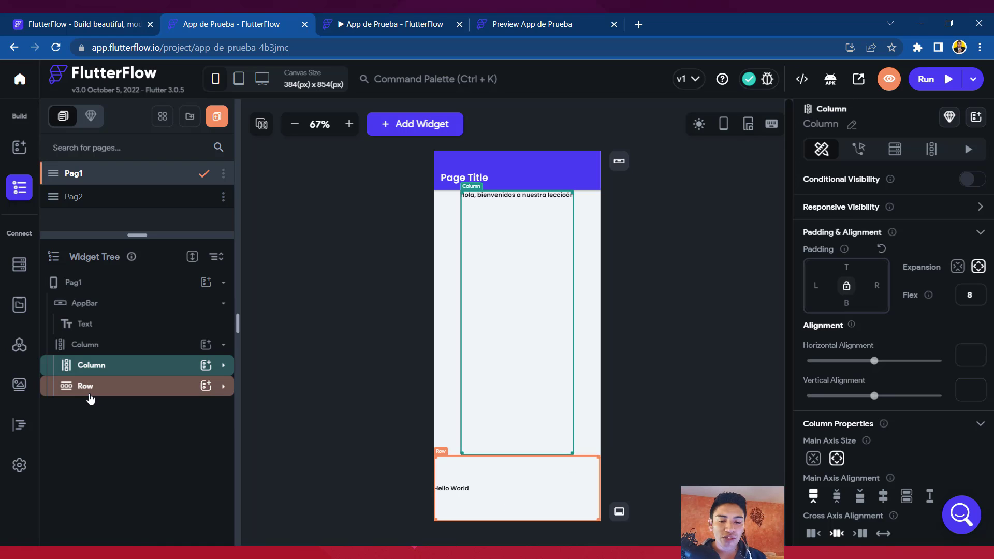
Add two Buttons to the Row, after its "Hello World" Text
{"action": "left_click", "coordinate": [184, 388]}
{"action": "left_click", "coordinate": [205, 388]}
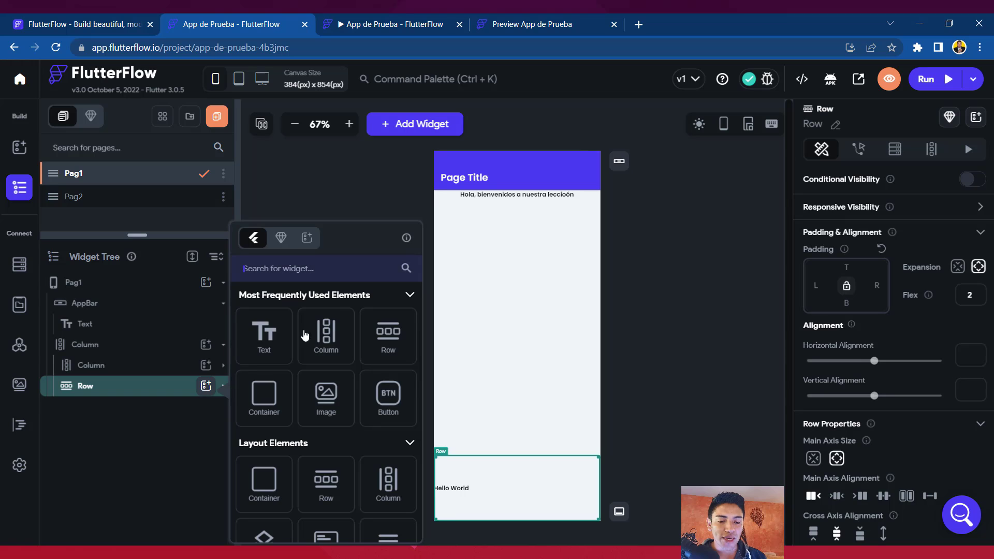
{"action": "left_click", "coordinate": [380, 403]}
{"action": "left_click", "coordinate": [381, 403]}
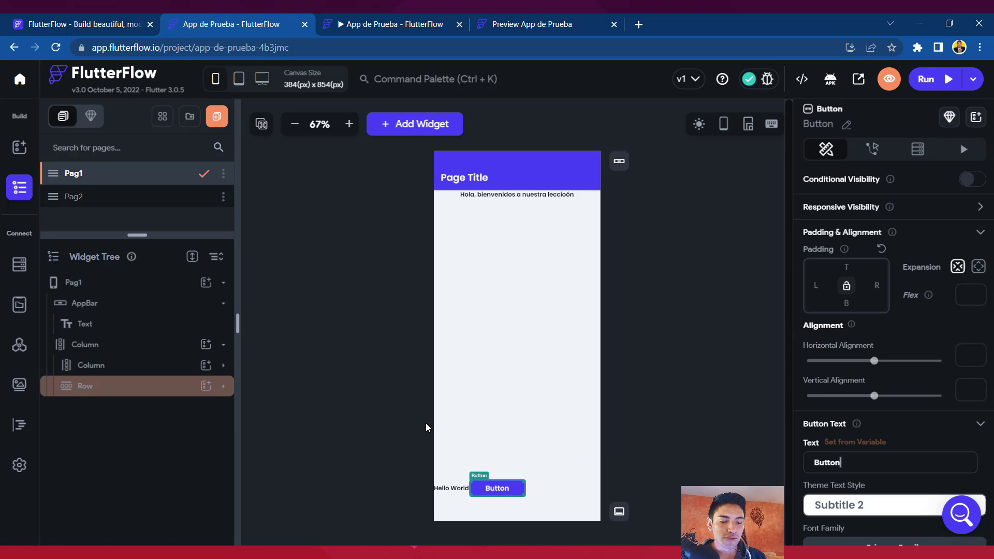
{"action": "left_click", "coordinate": [205, 385]}
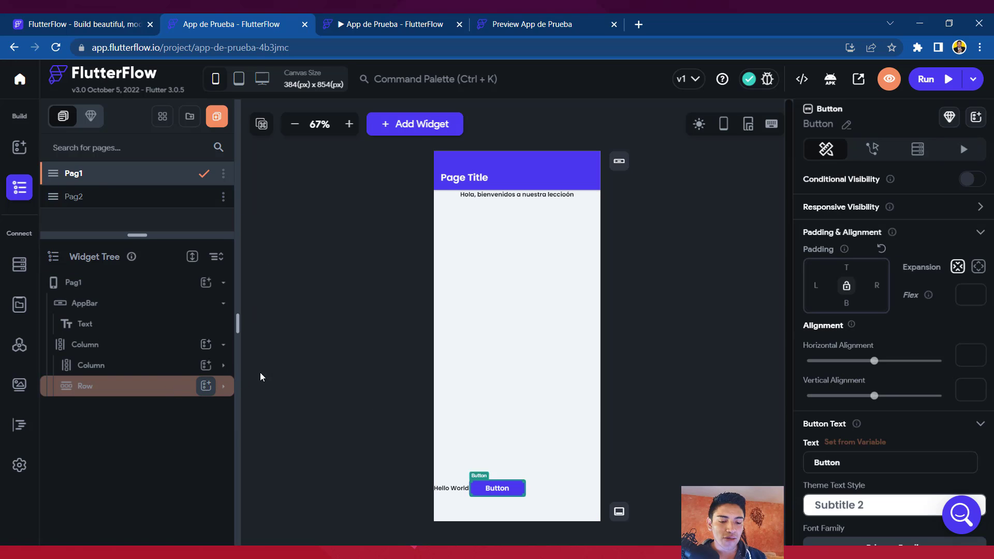
{"action": "left_click", "coordinate": [380, 404]}
{"action": "left_click", "coordinate": [379, 404]}
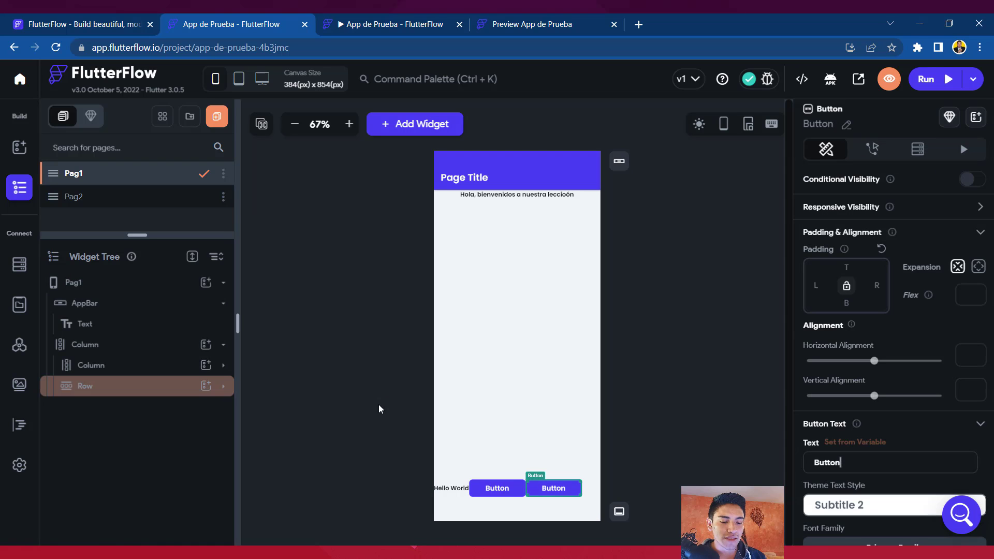
Delete the "Hello World" Text from the Row and collapse the Row in the widget tree
{"action": "left_click", "coordinate": [224, 386]}
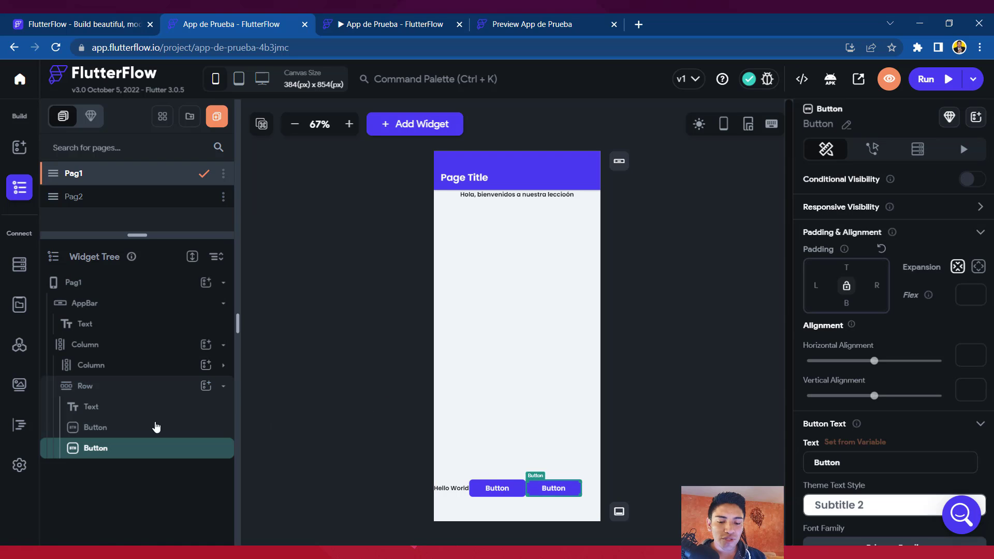
{"action": "left_click", "coordinate": [90, 408]}
{"action": "key", "text": "Delete"}
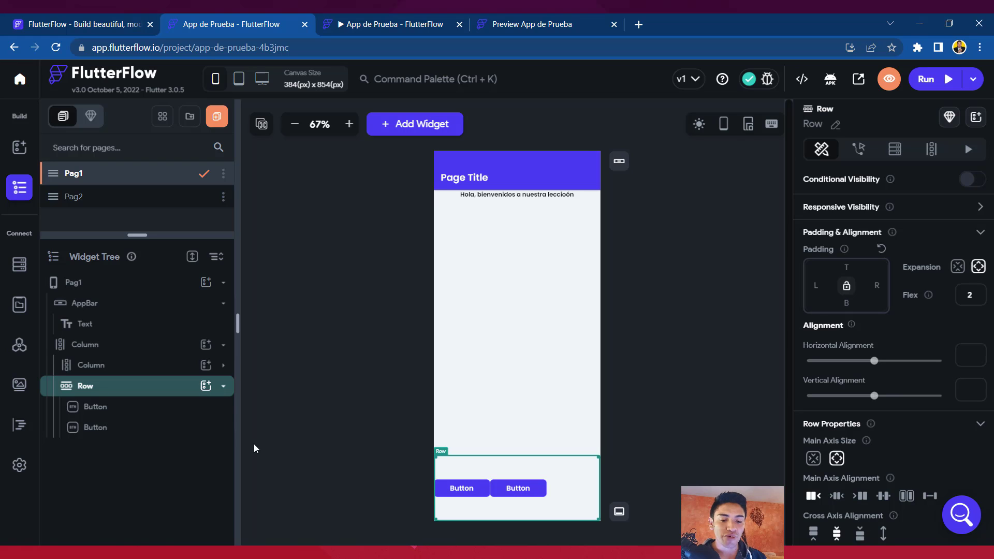
{"action": "left_click", "coordinate": [223, 386]}
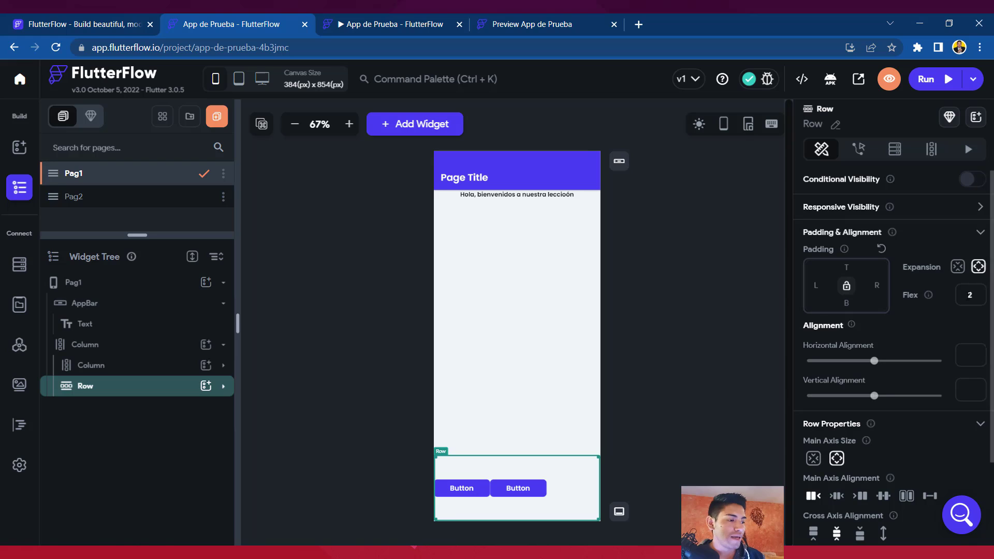
Set the Row's flex to 1 and its main axis alignment to Center
{"action": "double_click", "coordinate": [970, 294]}
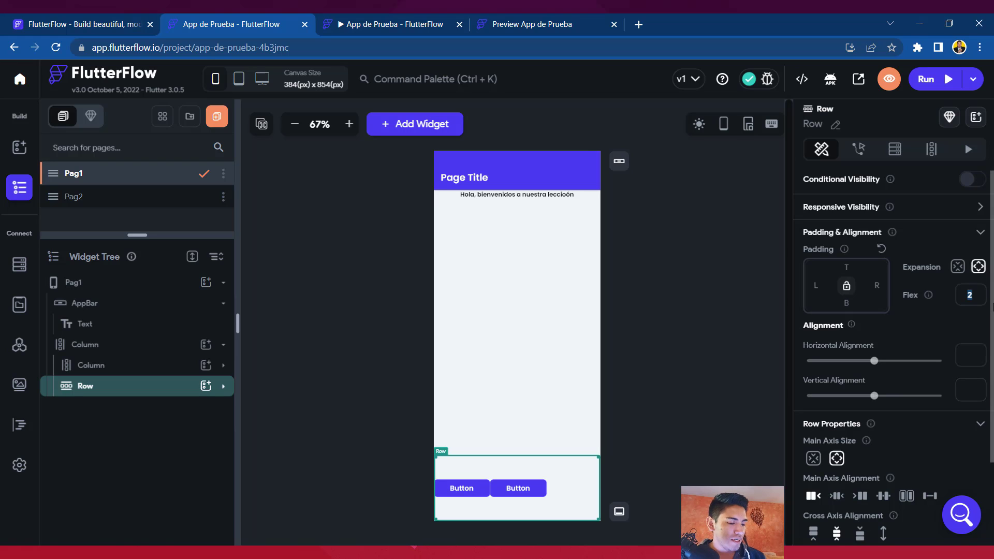
{"action": "type", "text": "1"}
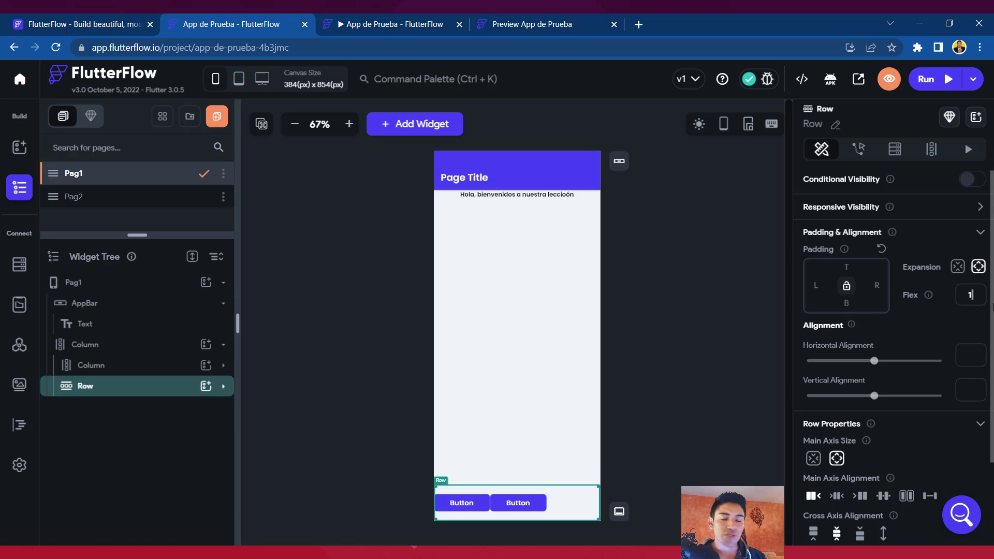
{"action": "left_click", "coordinate": [842, 502]}
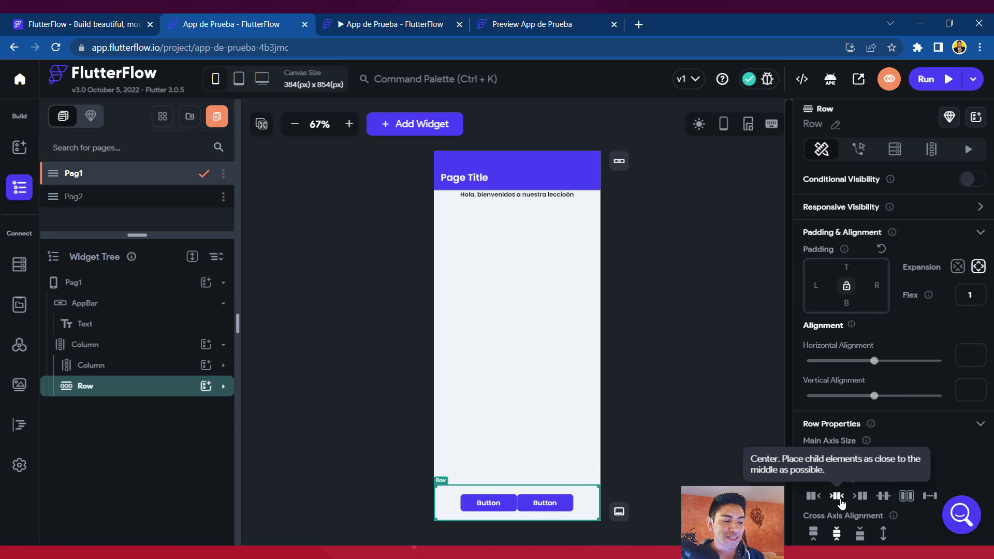
Set the expansion of both Buttons in the Row to fill the space along the main axis
{"action": "left_click", "coordinate": [223, 387]}
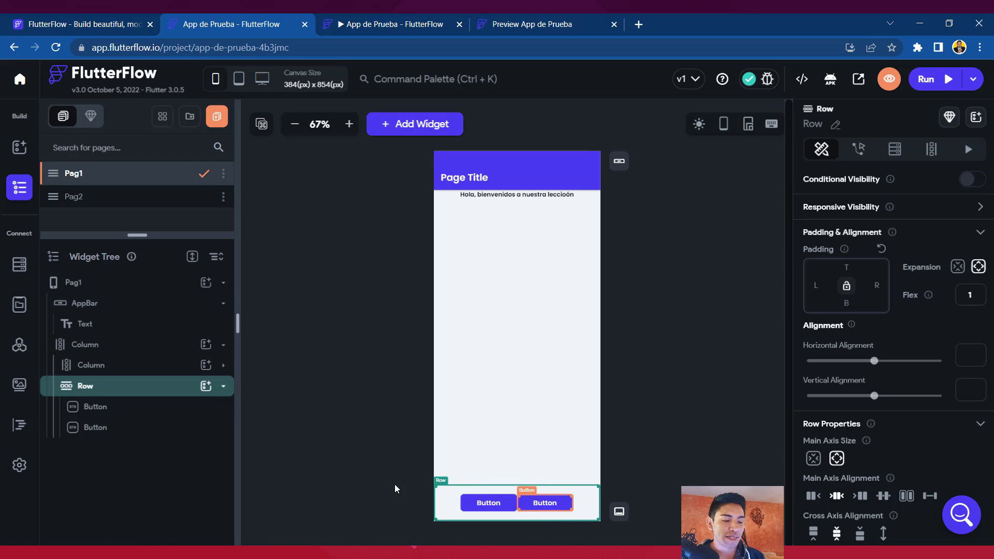
{"action": "left_click", "coordinate": [110, 410]}
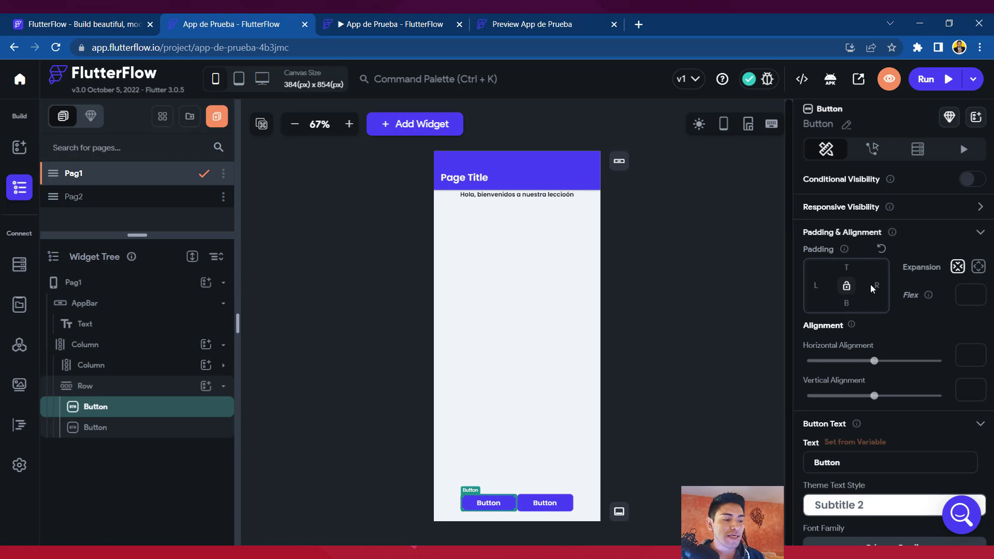
{"action": "left_click", "coordinate": [978, 267]}
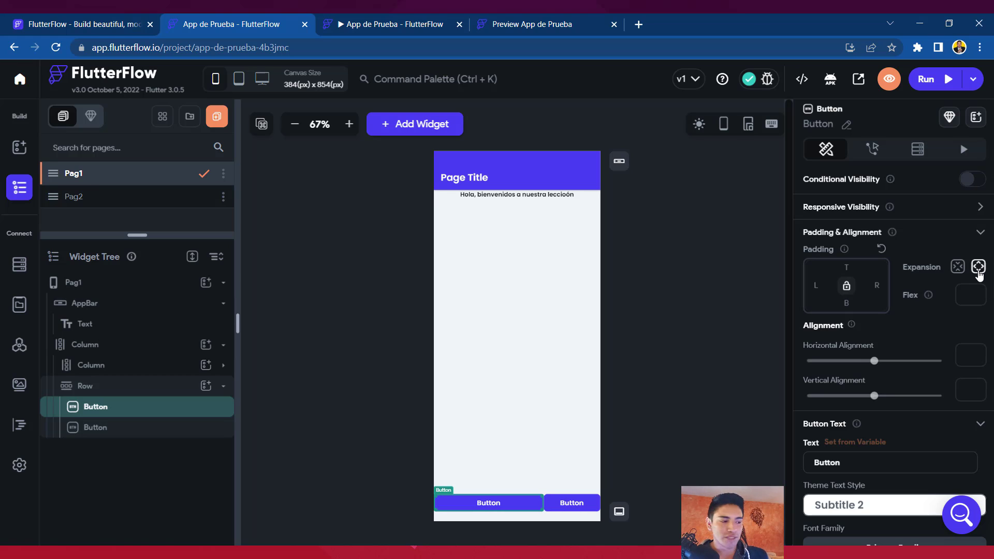
{"action": "left_click", "coordinate": [141, 434]}
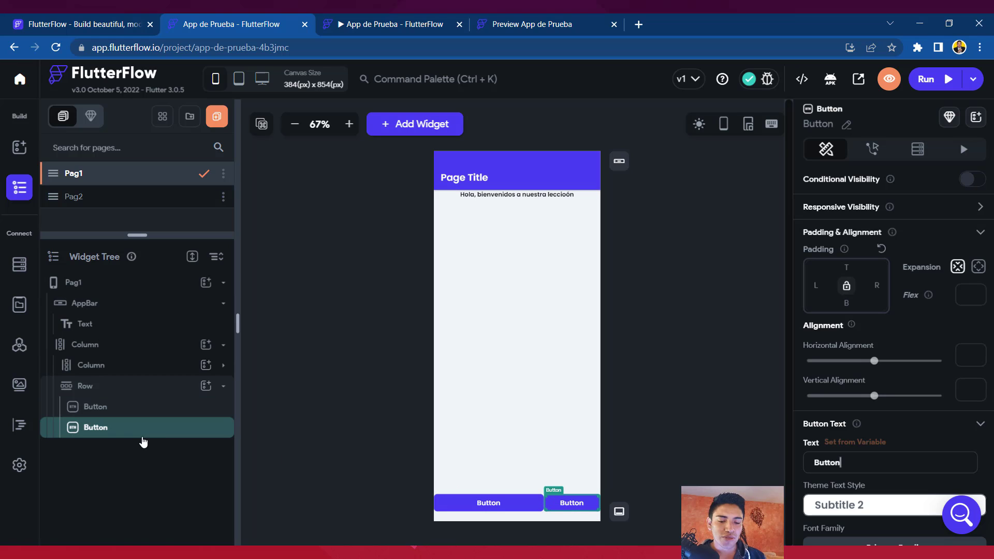
{"action": "left_click", "coordinate": [977, 268]}
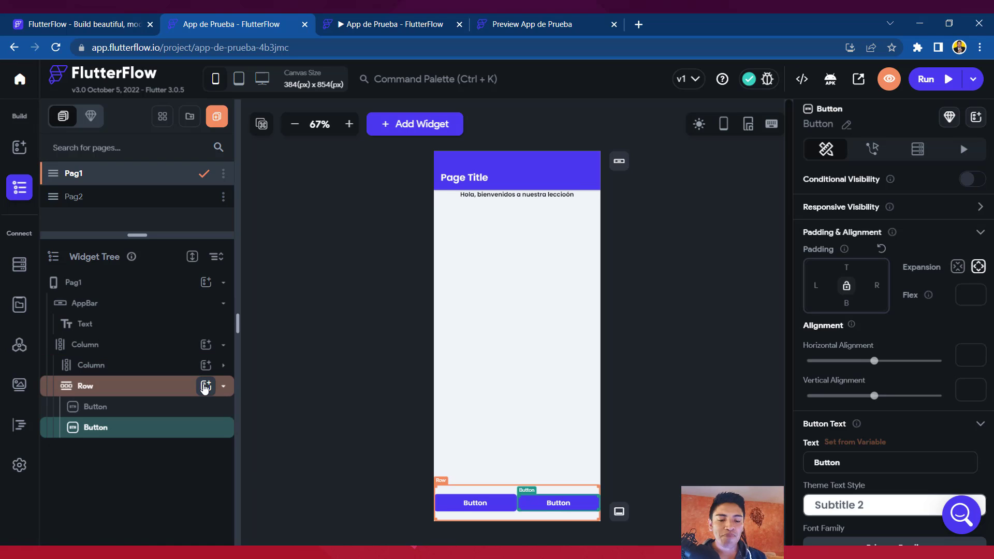
Add a third and a fourth Button to the Row
{"action": "left_click", "coordinate": [401, 400]}
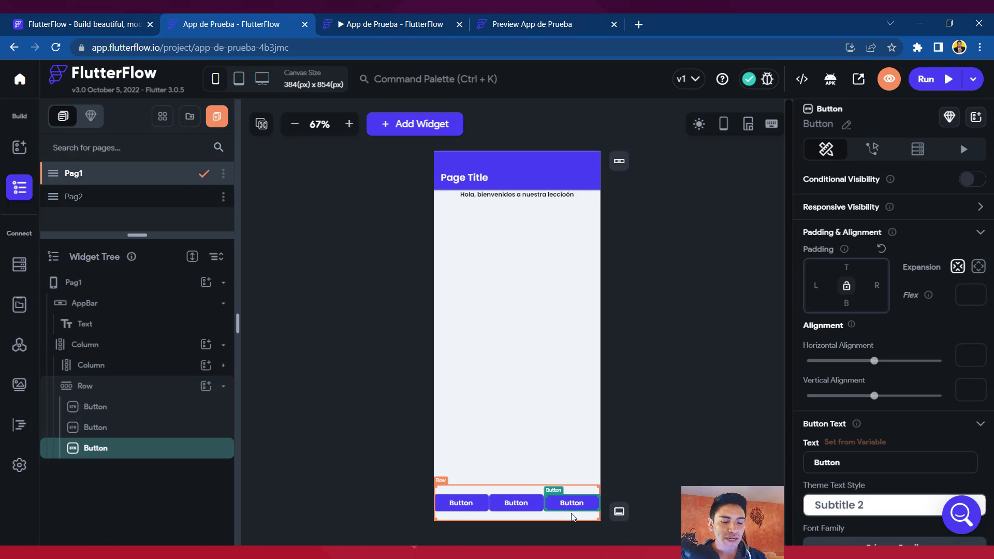
{"action": "left_click", "coordinate": [207, 394]}
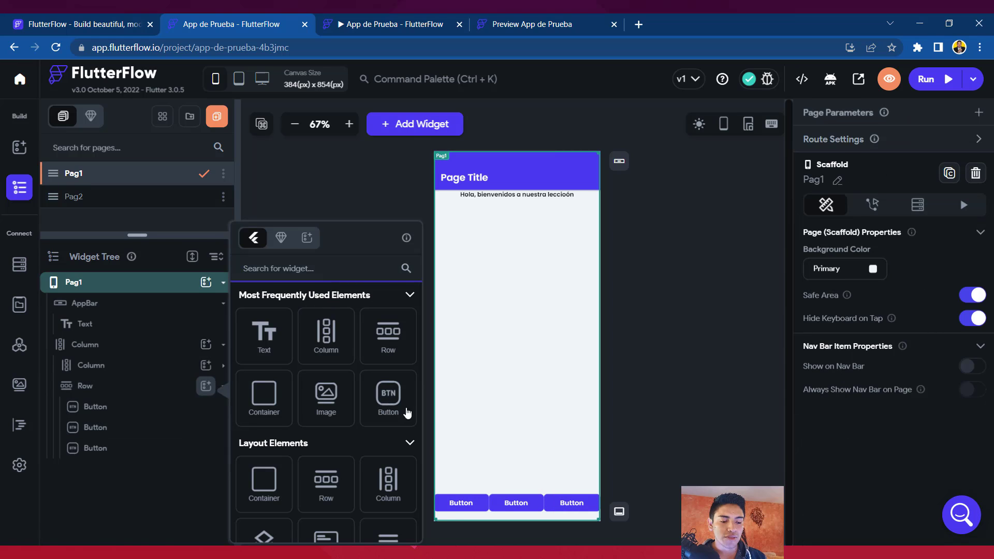
{"action": "left_click", "coordinate": [407, 412]}
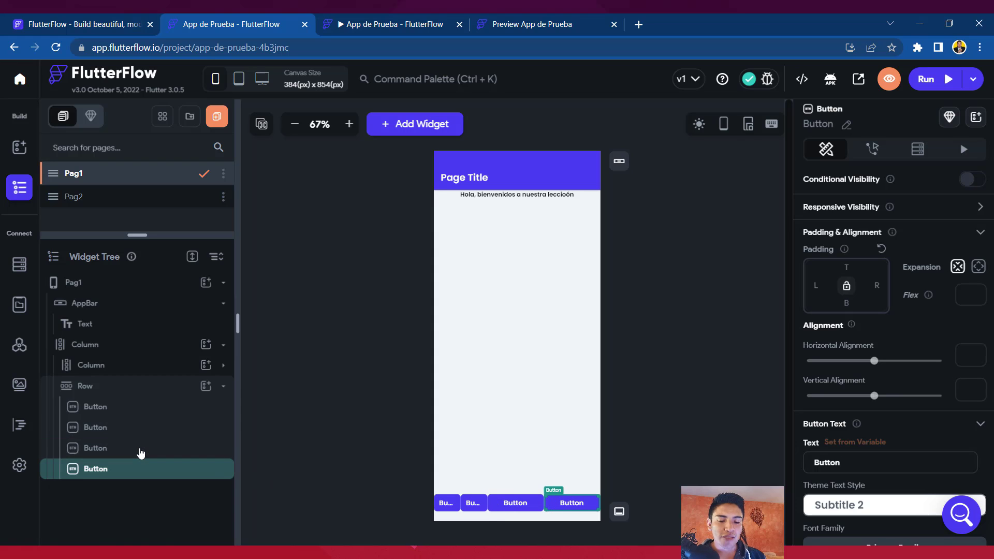
Expand the third and fourth Buttons along the main axis, and collapse the Row in the widget tree
{"action": "left_click", "coordinate": [141, 454]}
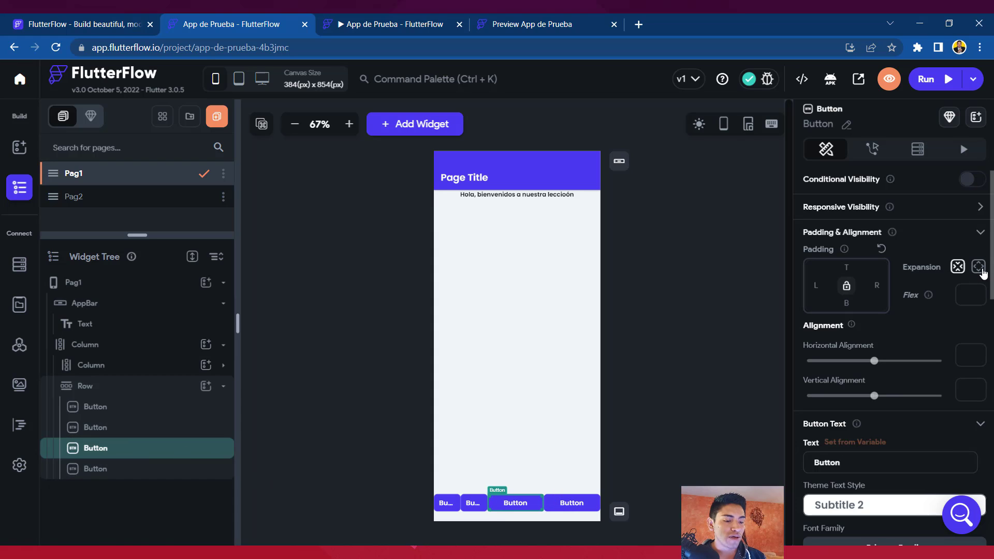
{"action": "left_click", "coordinate": [978, 267]}
{"action": "left_click", "coordinate": [129, 469]}
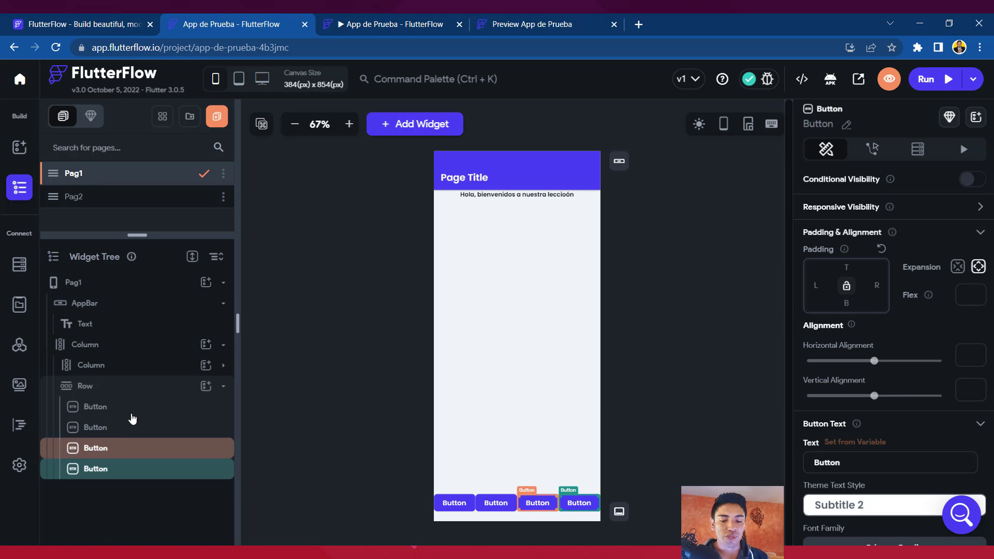
{"action": "left_click", "coordinate": [159, 396]}
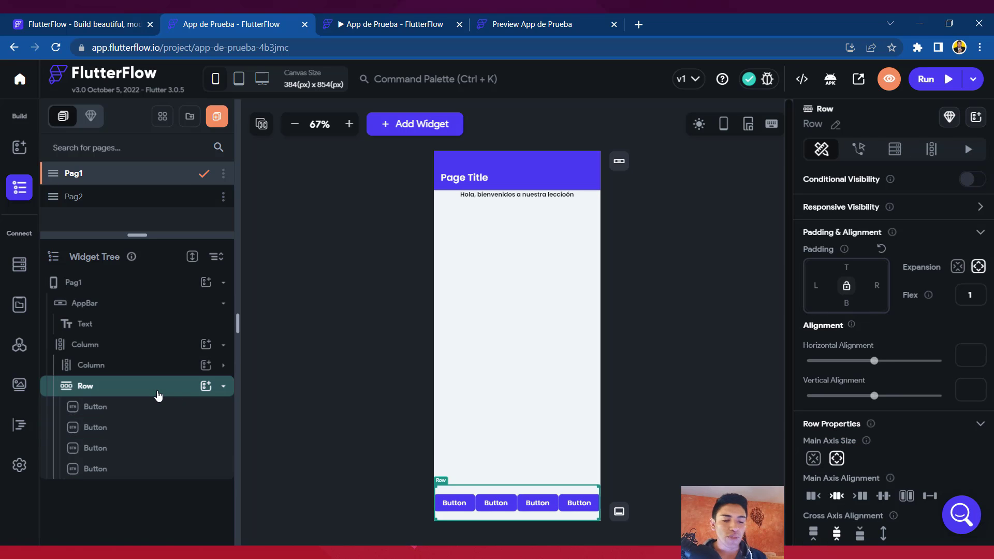
{"action": "left_click", "coordinate": [224, 387]}
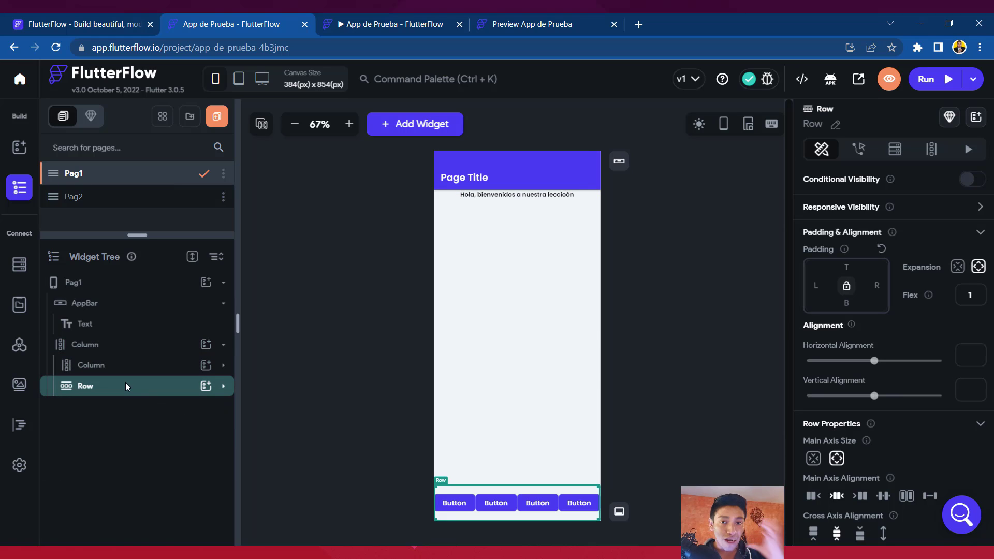